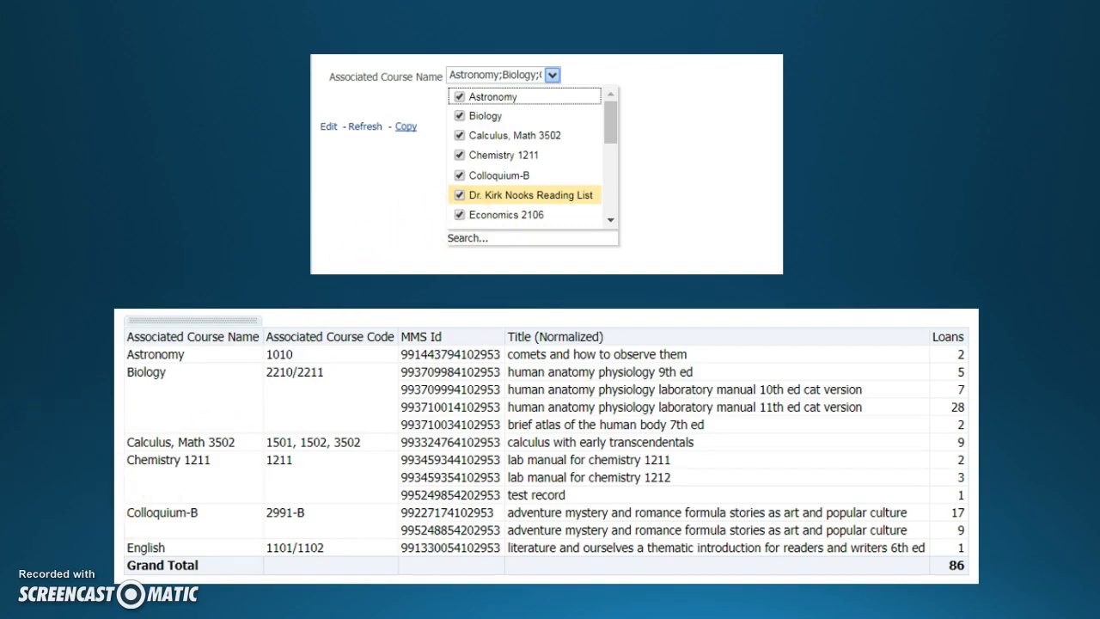
key(Page_Down)
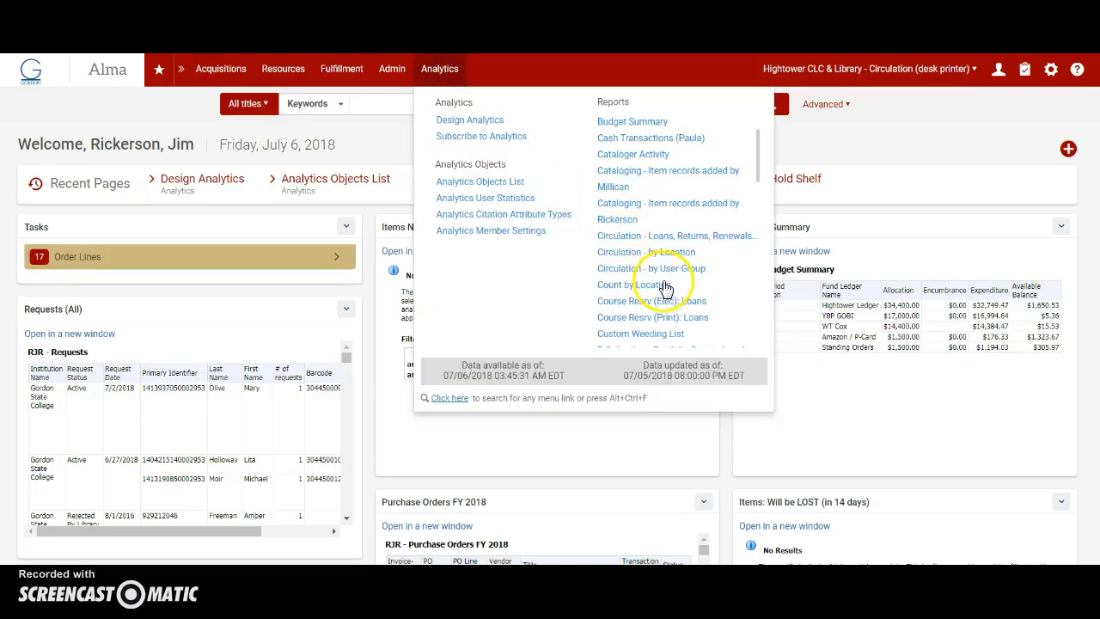
Step: Run the Course Resrv (Print): Loans report for Biology, Calculus, Math 3502, Chemistry 1211 and Colloquium-B
click(660, 317)
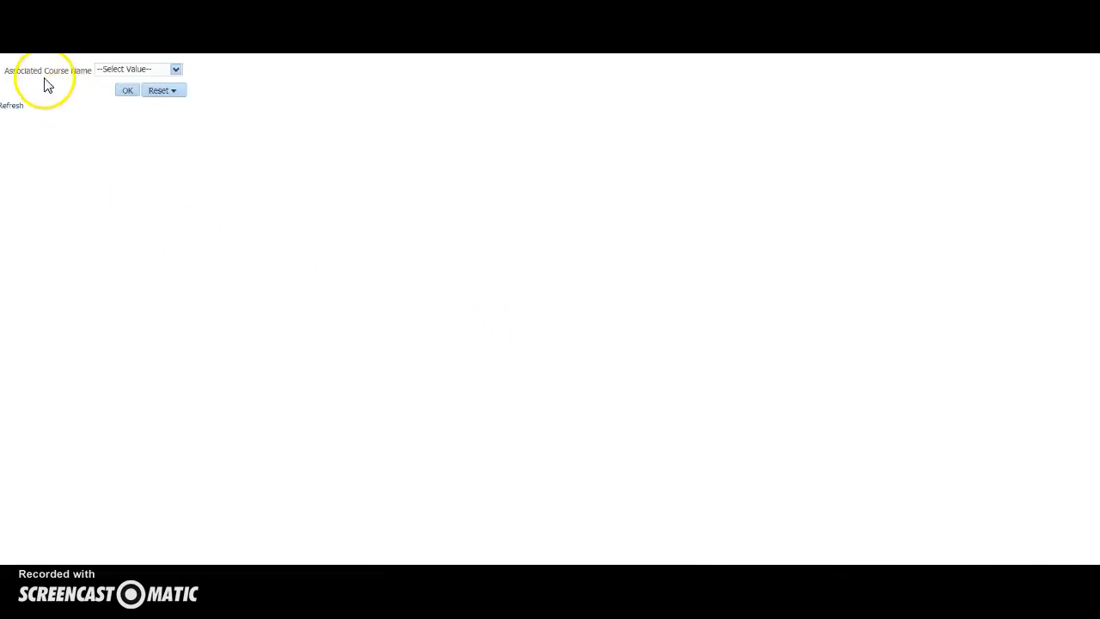
click(175, 72)
click(105, 102)
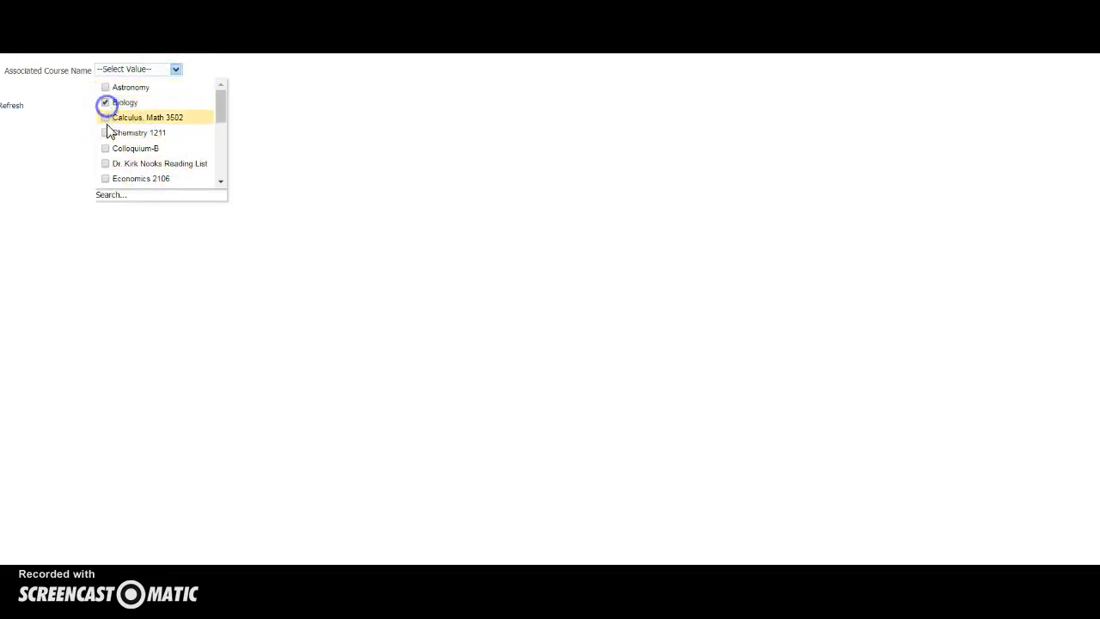
click(105, 117)
click(104, 132)
click(105, 148)
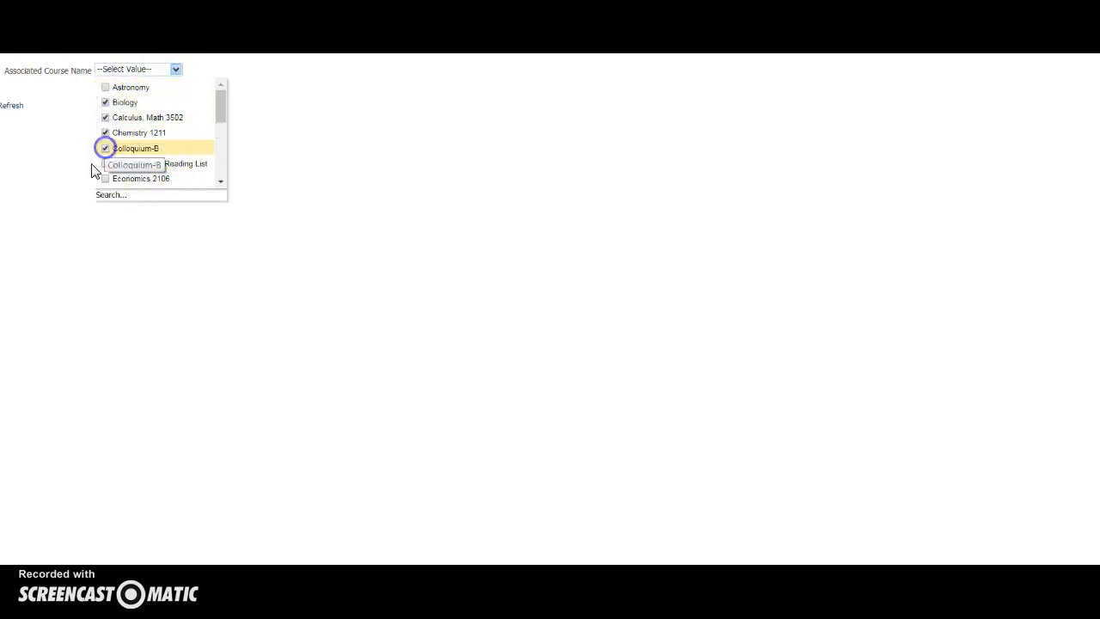
click(67, 176)
click(127, 91)
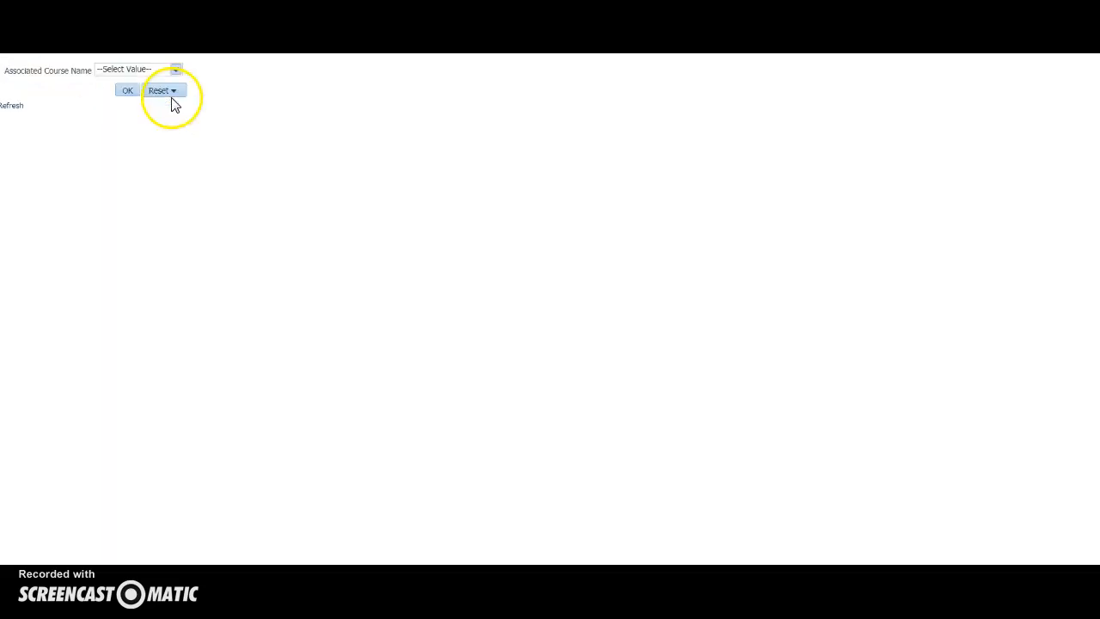
Step: Select the first seven associated course names for the report, from Astronomy through Economics 2106
click(176, 69)
click(105, 87)
click(105, 103)
click(105, 116)
click(105, 132)
click(105, 147)
click(104, 163)
click(105, 178)
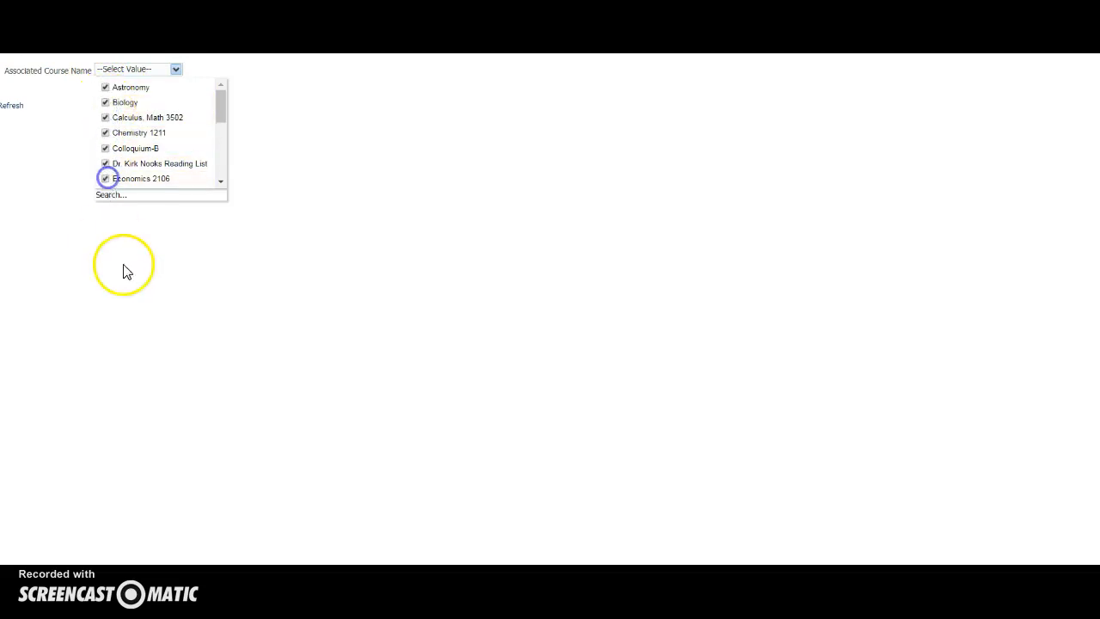
Step: Add English, English 1102, English 1102 H, History 1121 and History 1122 to the selected course names and close the list
drag(221, 134, 218, 144)
click(105, 103)
click(105, 118)
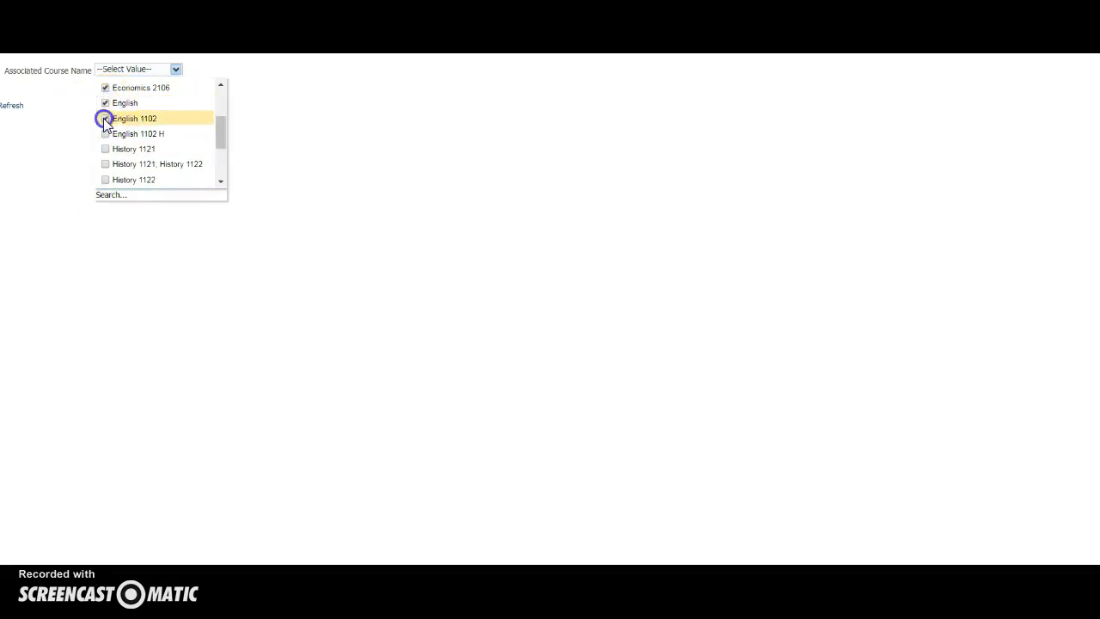
click(105, 133)
click(105, 148)
click(105, 163)
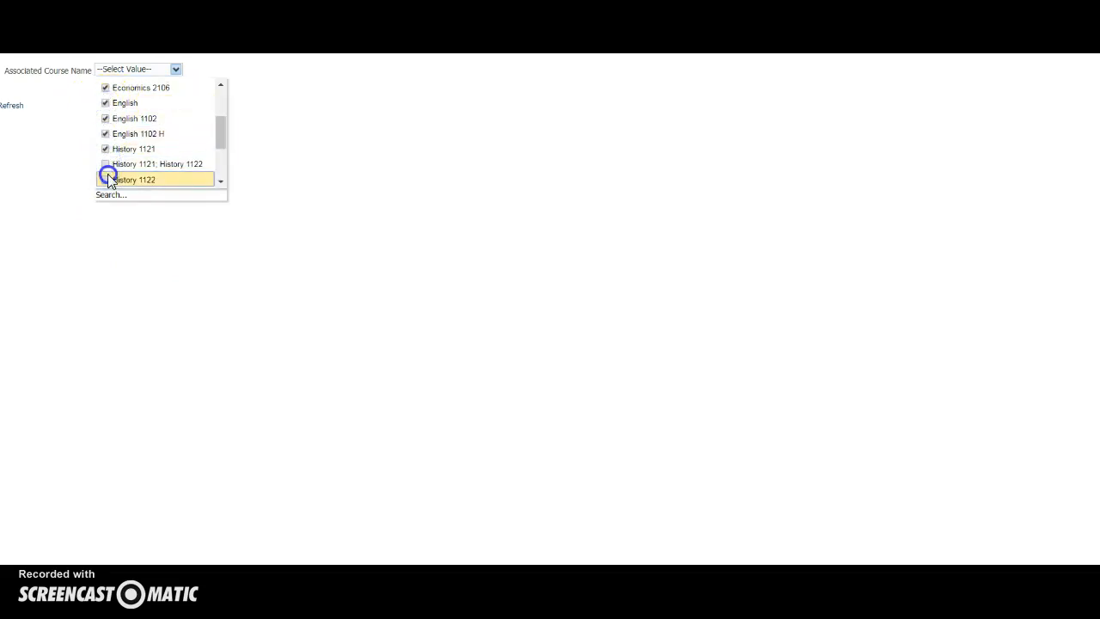
click(105, 180)
click(125, 250)
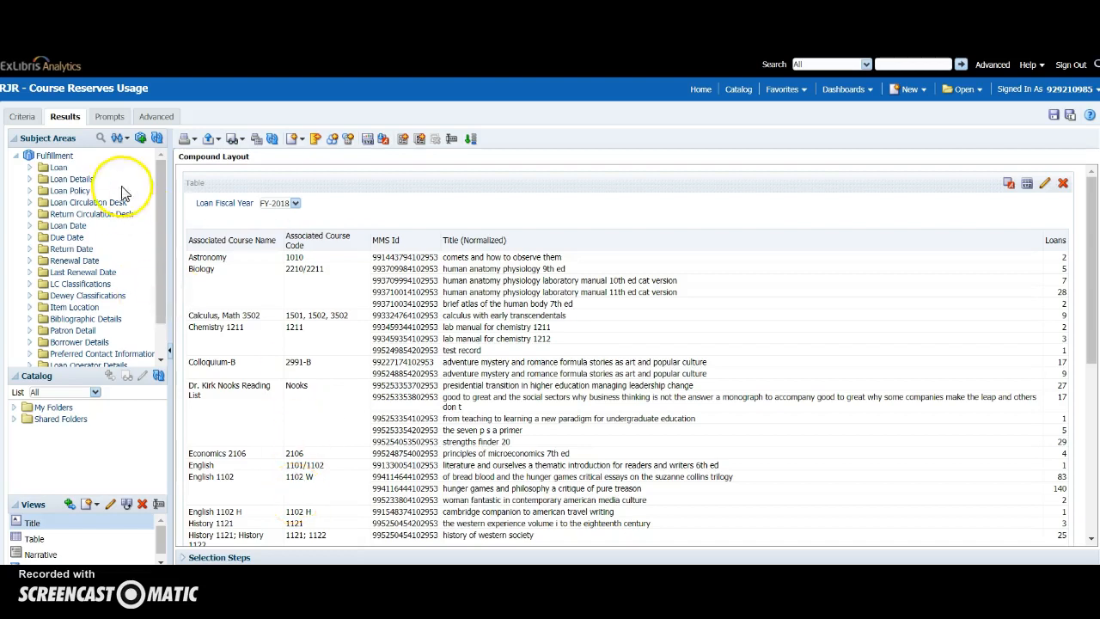
Step: Delete the existing Associated Course Name prompt from the Course Reserves Usage analysis
click(107, 118)
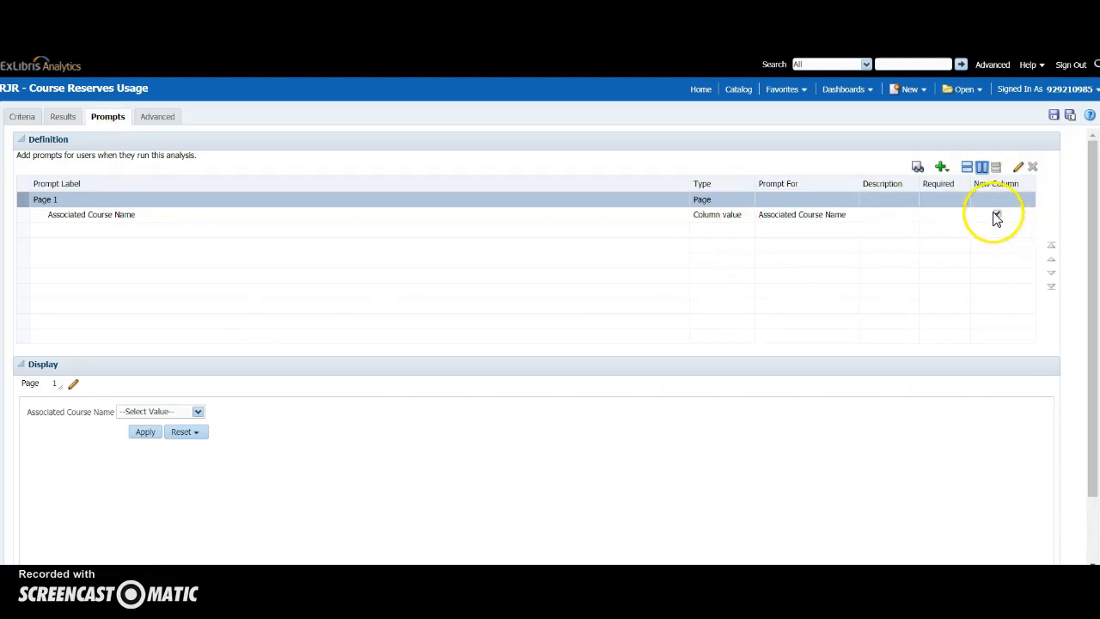
click(996, 216)
click(1032, 167)
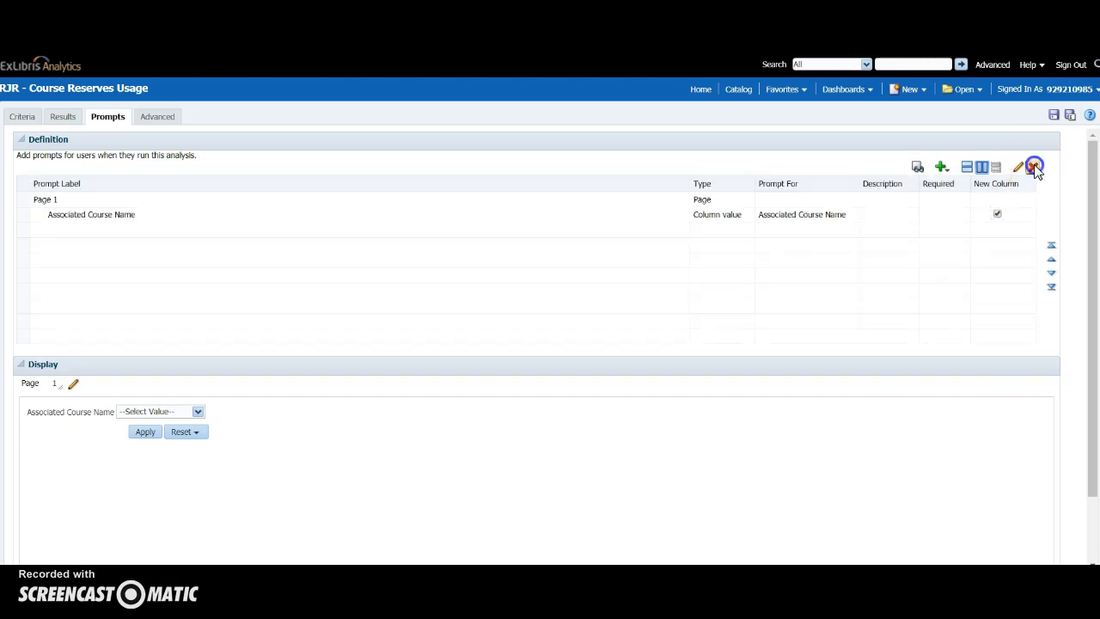
Step: Add a column prompt for Associated Course Name, keeping the "is equal to / is in" operator, Choice List input and default options
click(941, 167)
click(942, 169)
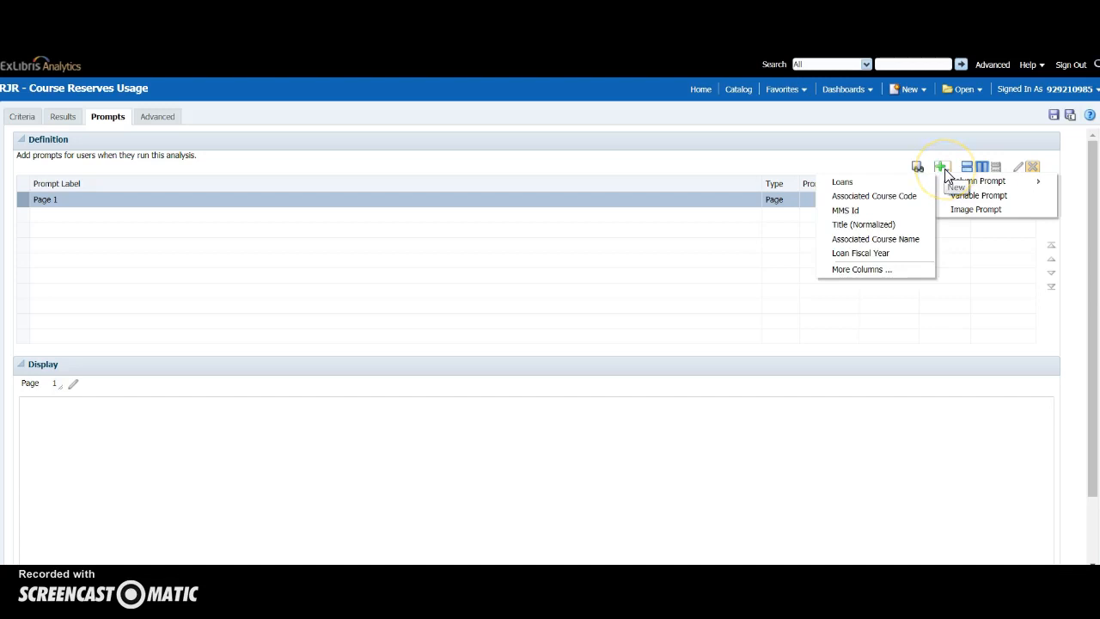
click(946, 175)
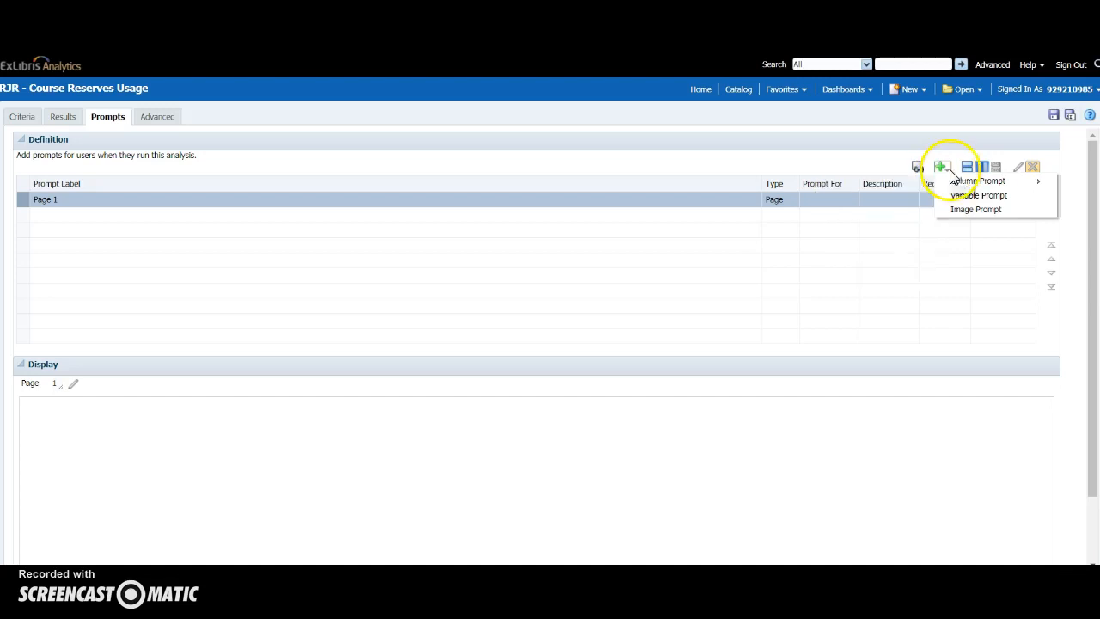
click(948, 176)
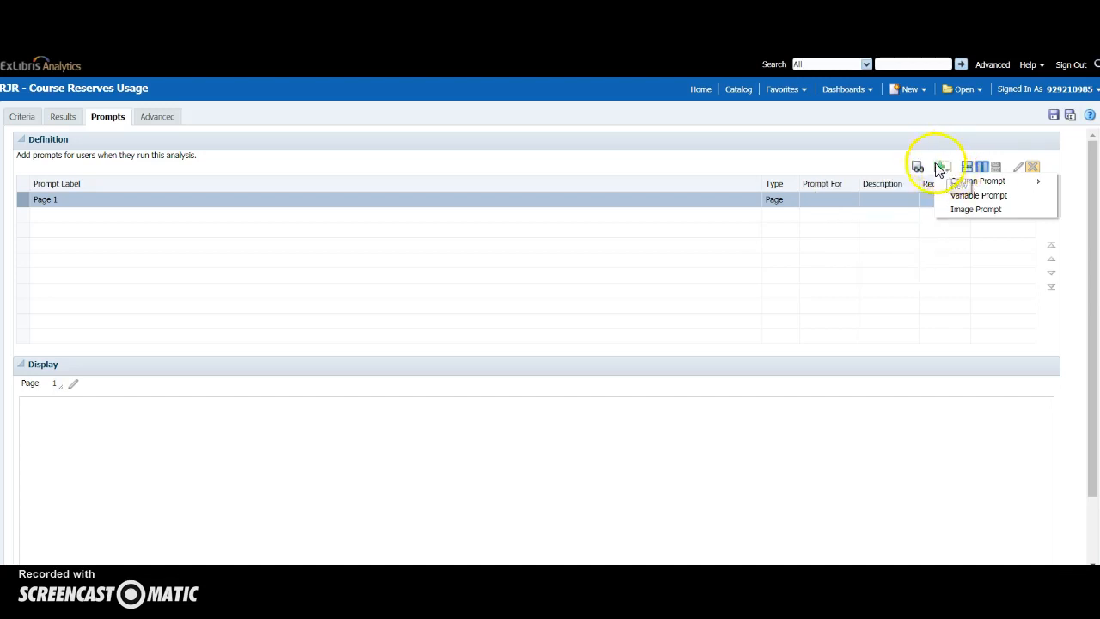
click(967, 185)
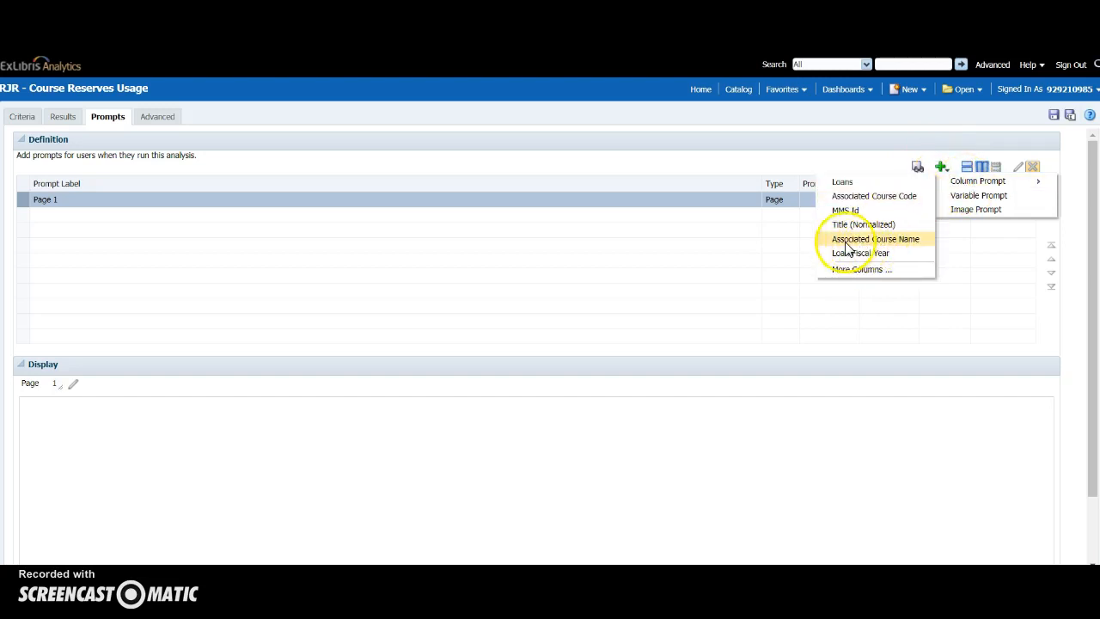
click(892, 240)
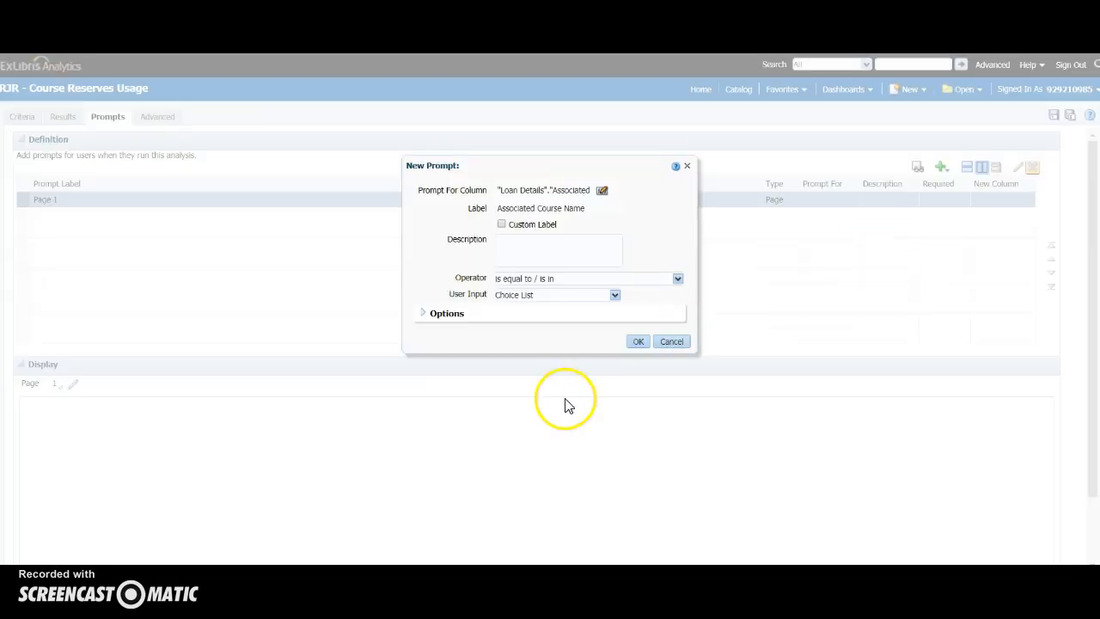
click(423, 313)
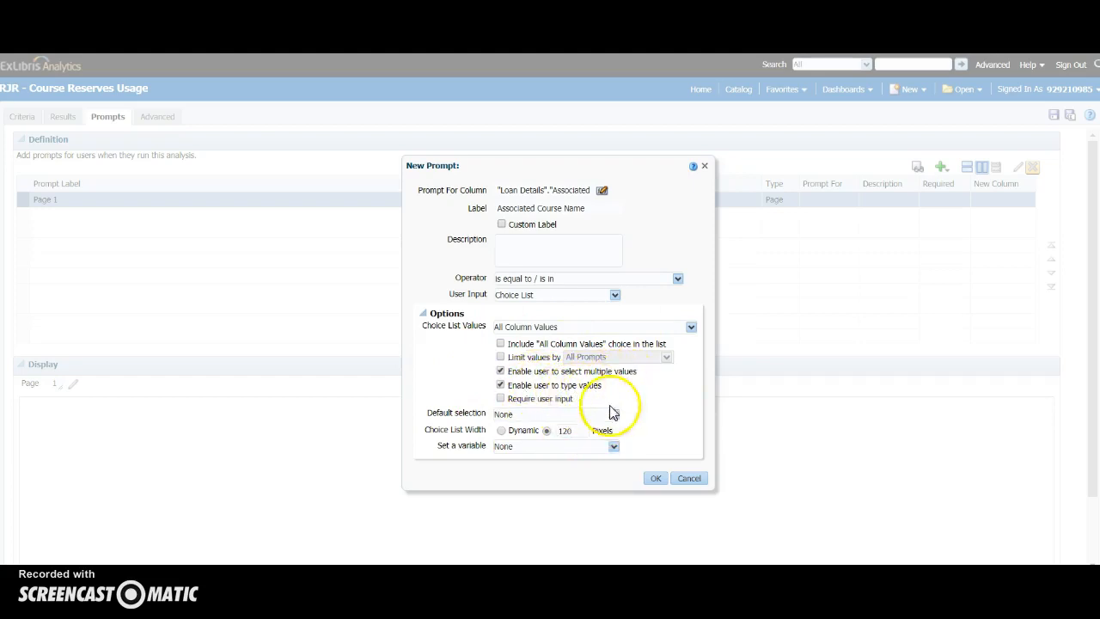
click(654, 477)
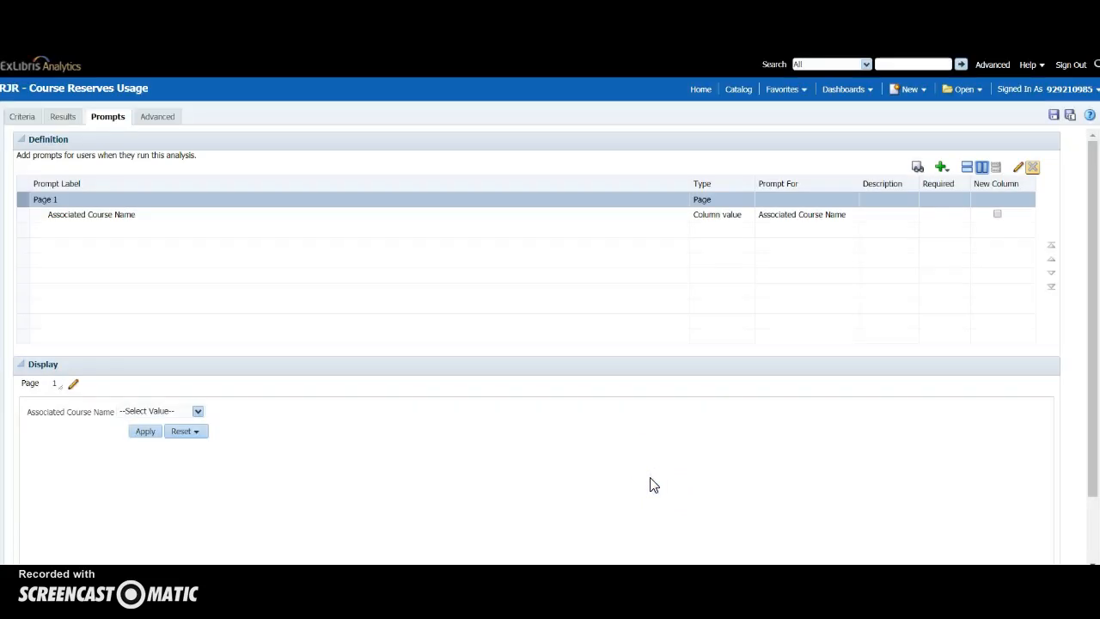
Step: Examine the NULL entry in the previewed Associated Course Name choice list, selecting it and clearing it again
click(199, 412)
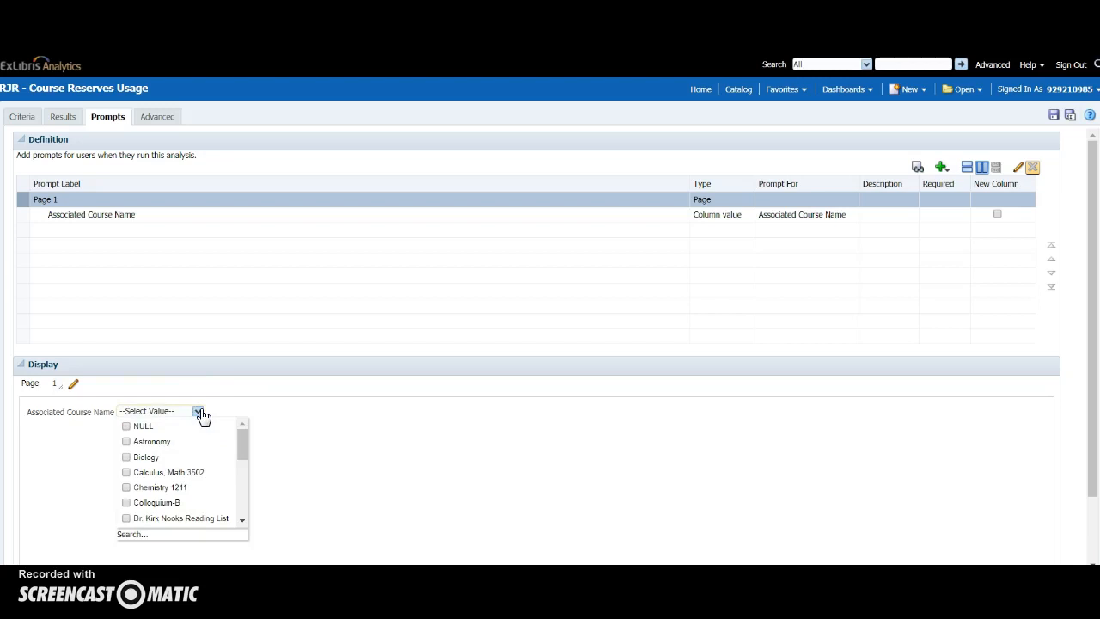
click(127, 425)
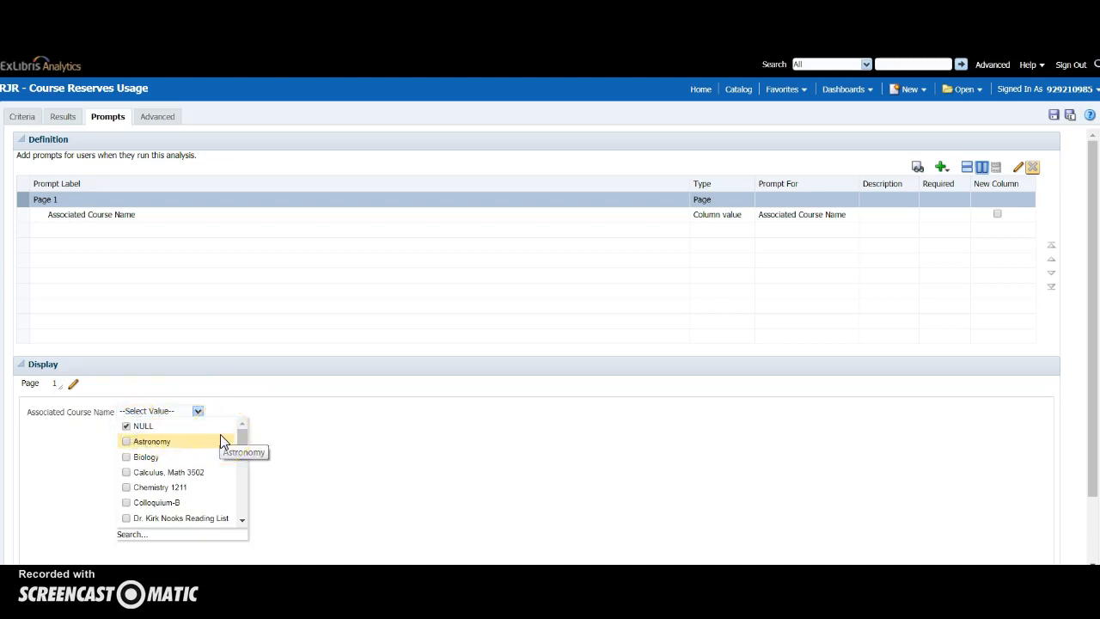
click(141, 428)
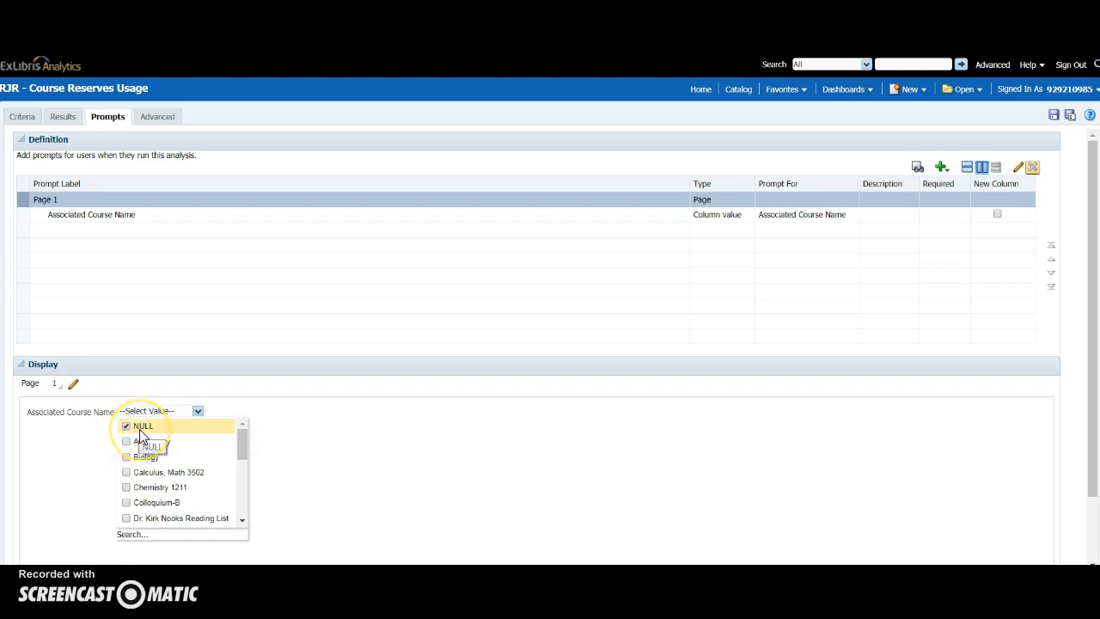
click(160, 428)
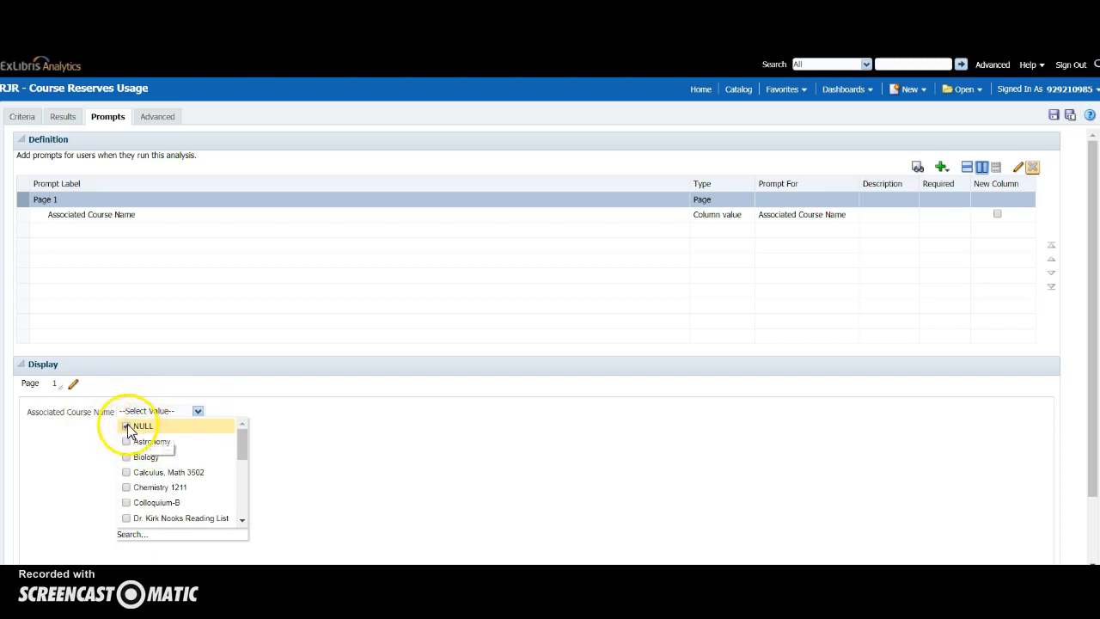
click(128, 425)
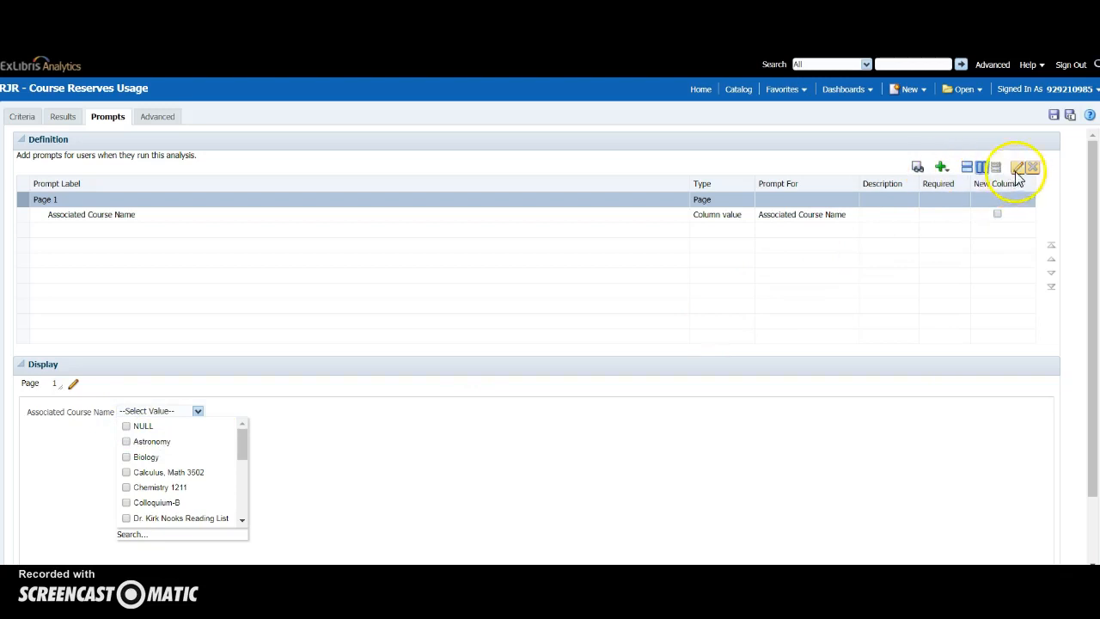
Step: Edit the Associated Course Name prompt so its choice list values come from SQL Results
click(996, 215)
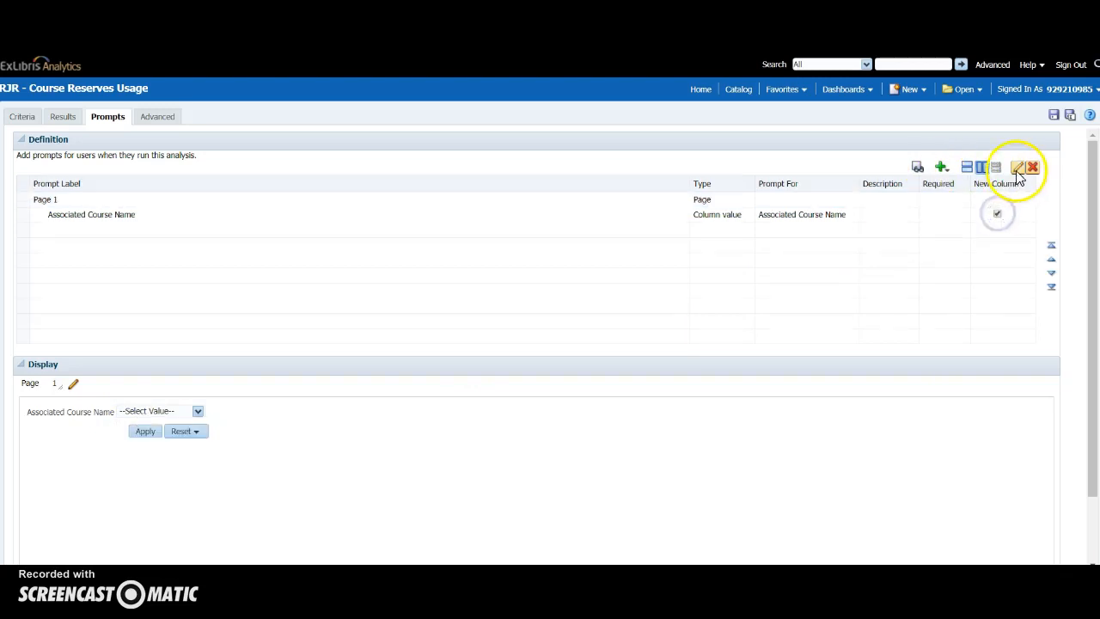
click(1018, 167)
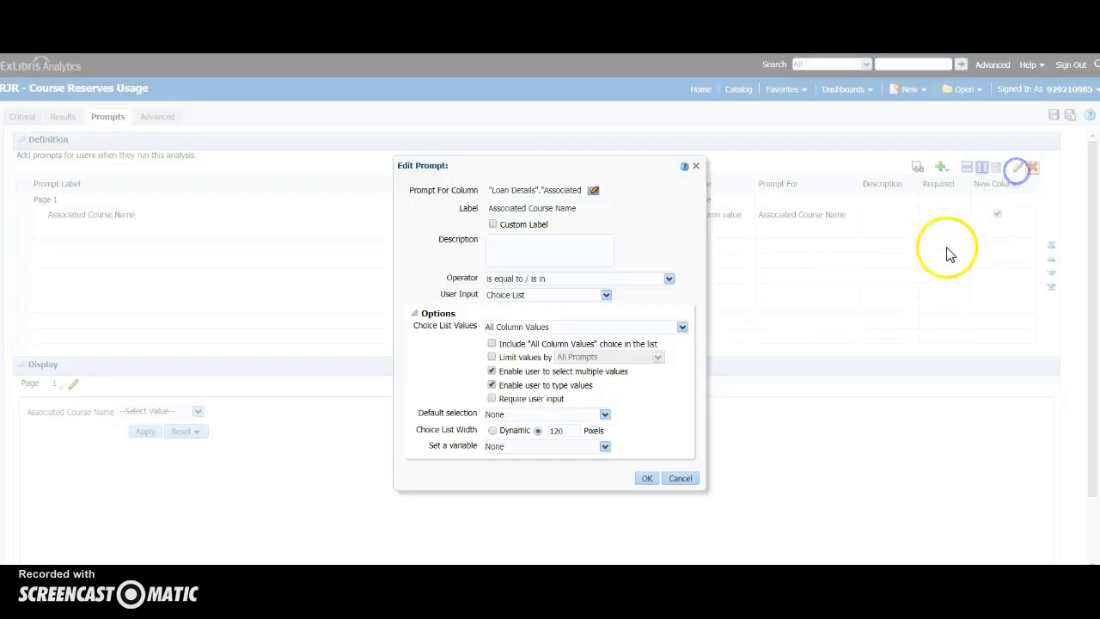
click(682, 327)
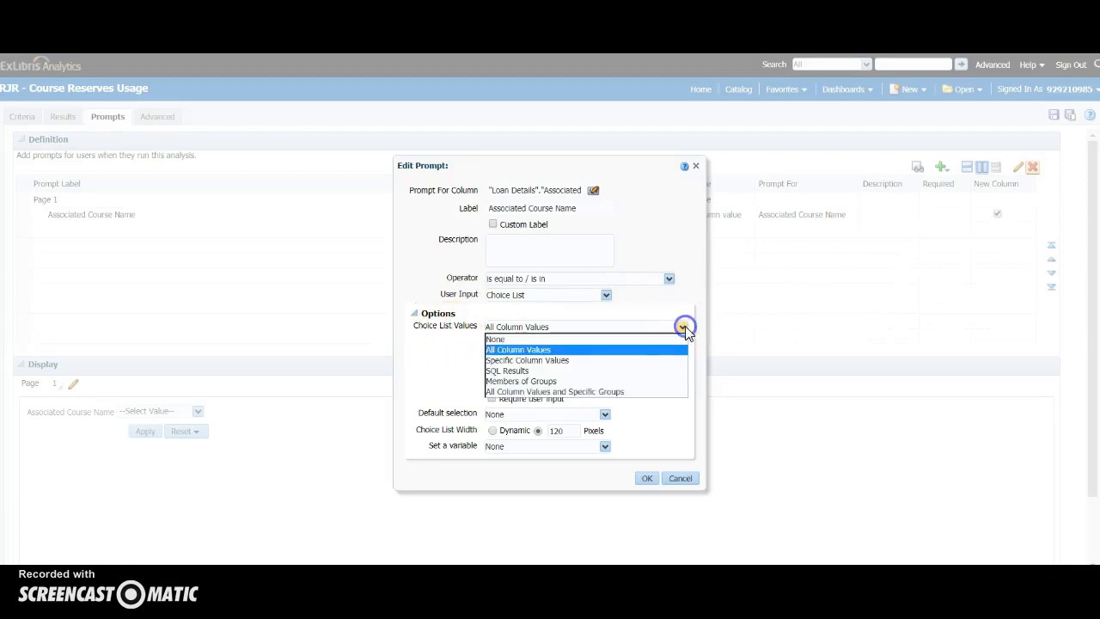
click(500, 370)
click(646, 540)
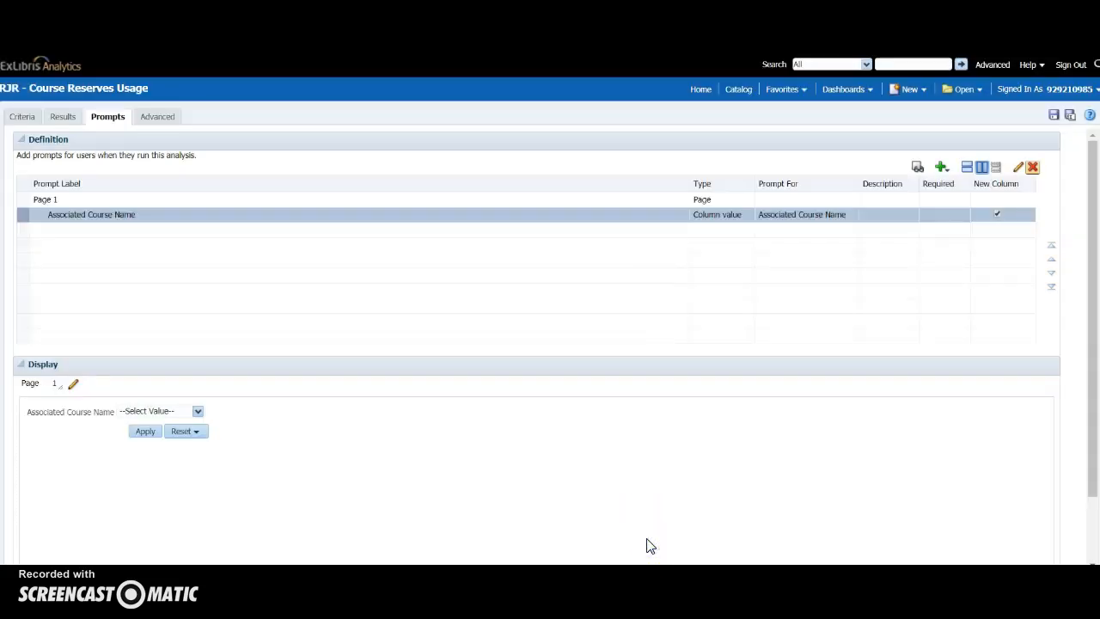
Step: Edit the prompt again to stop users from typing values and set its default selection to Specific Values
click(1018, 166)
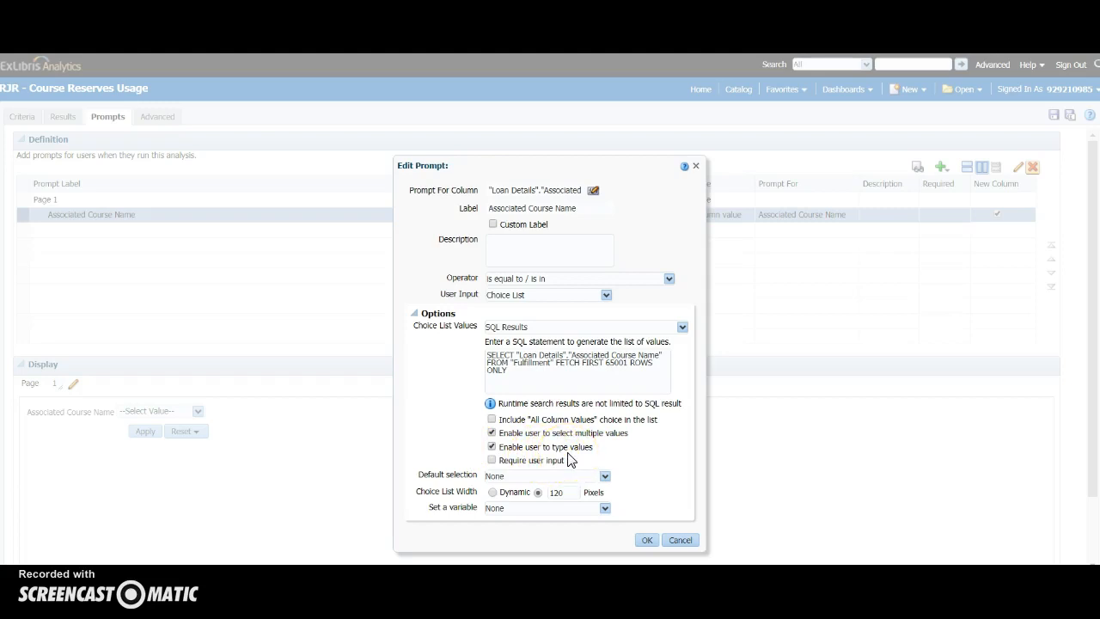
click(492, 447)
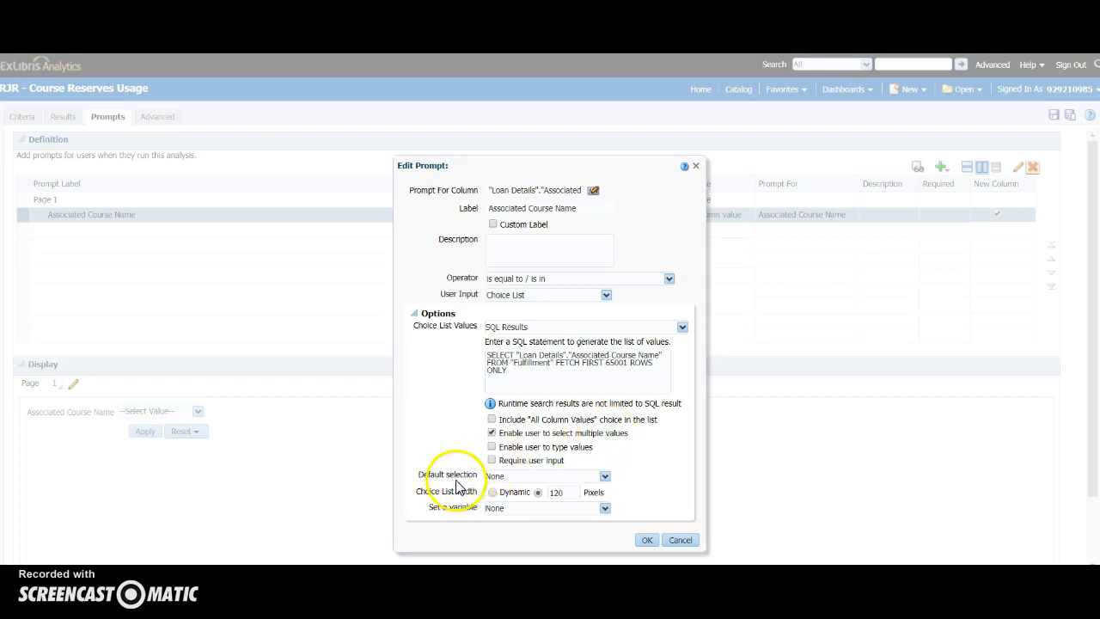
click(605, 475)
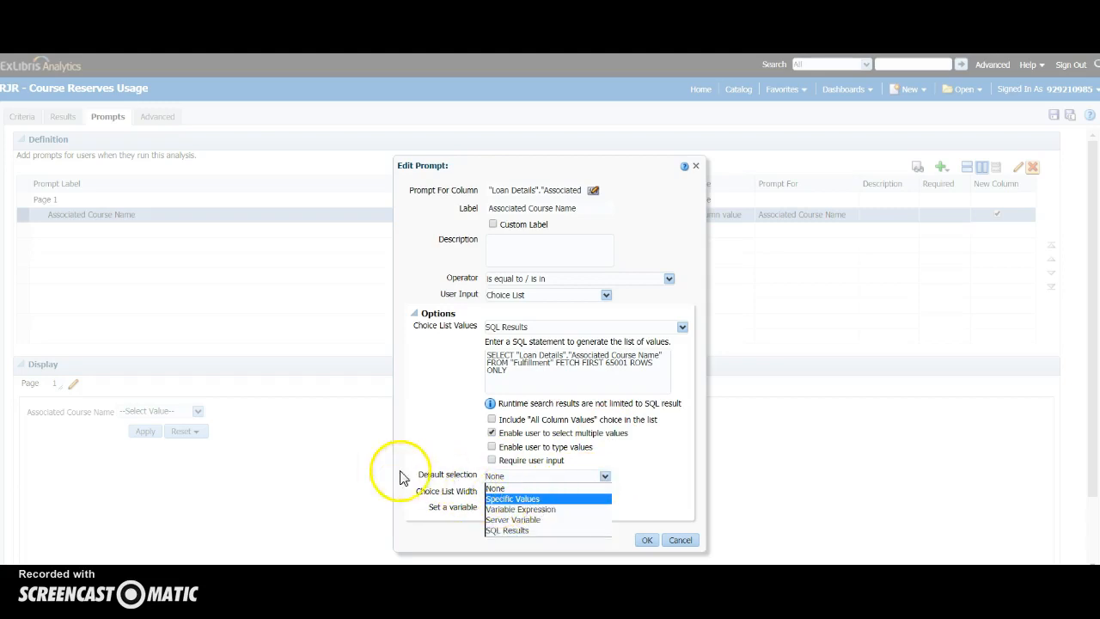
click(437, 490)
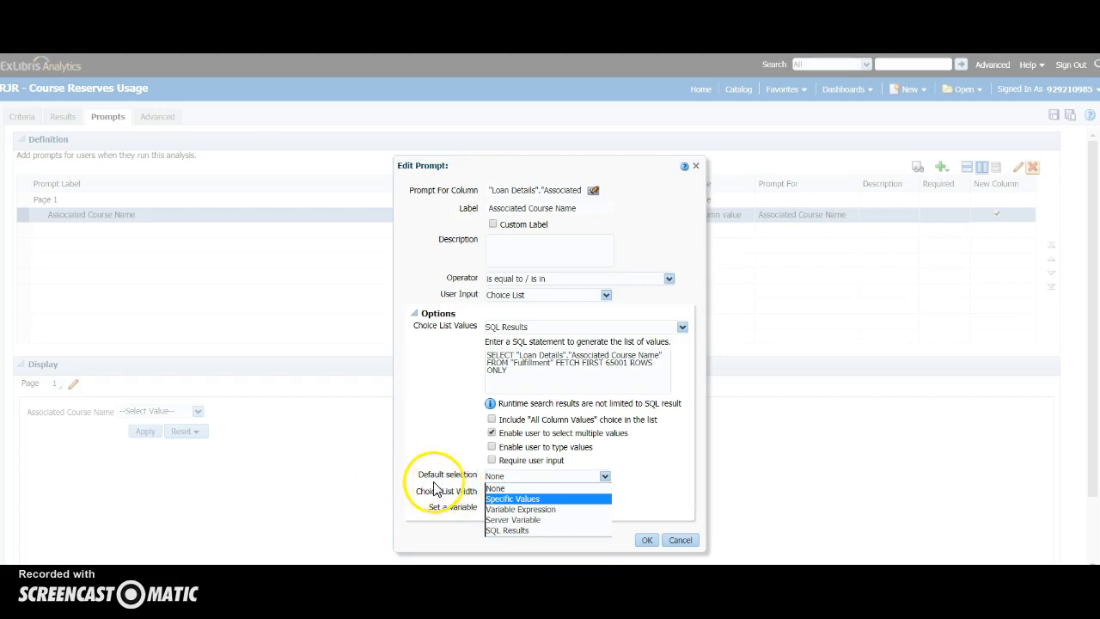
click(515, 498)
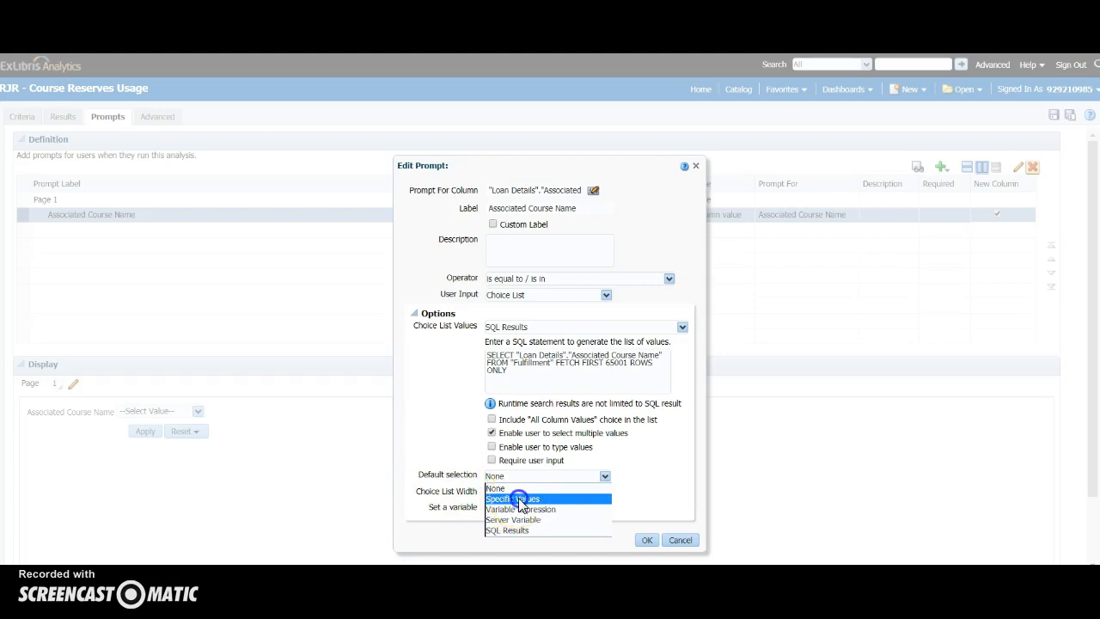
Step: Choose all available course names as the prompt's specific default values
click(668, 475)
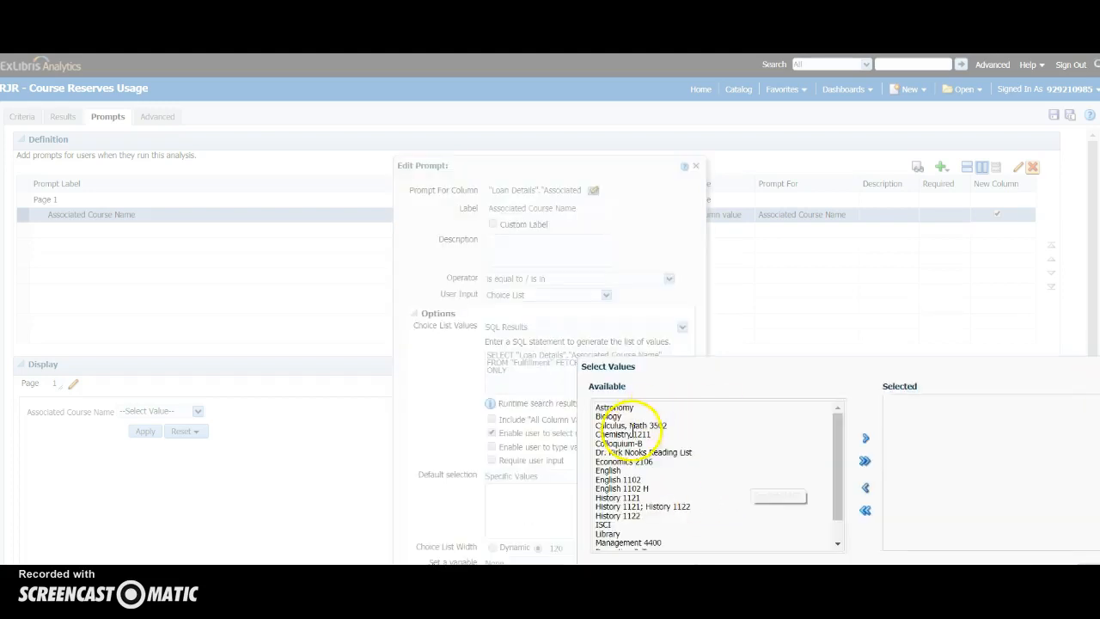
drag(836, 425, 835, 487)
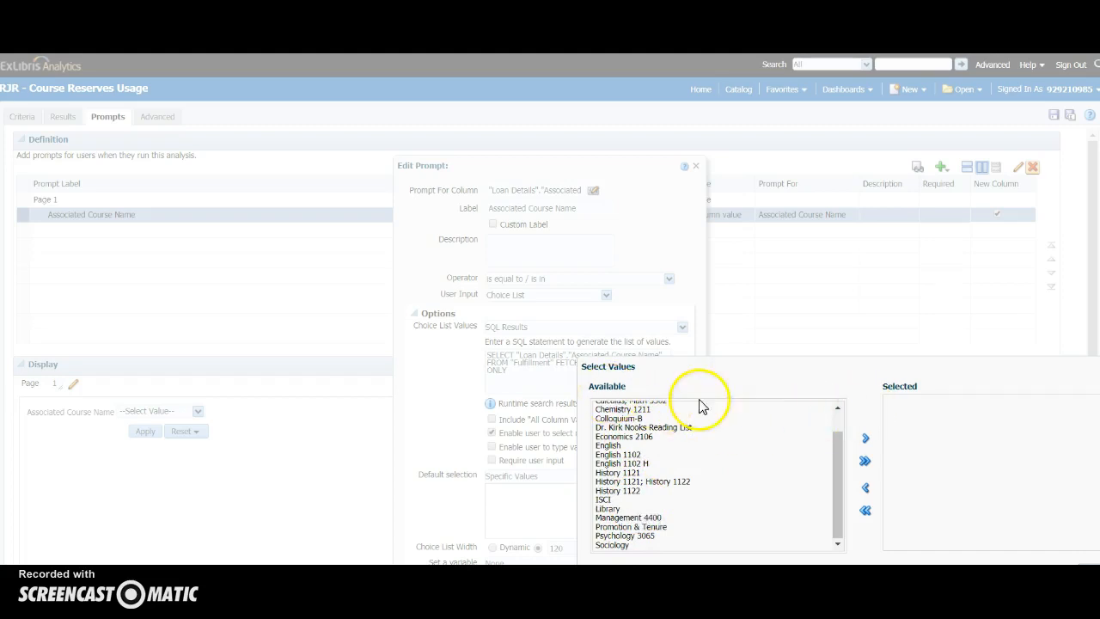
click(866, 462)
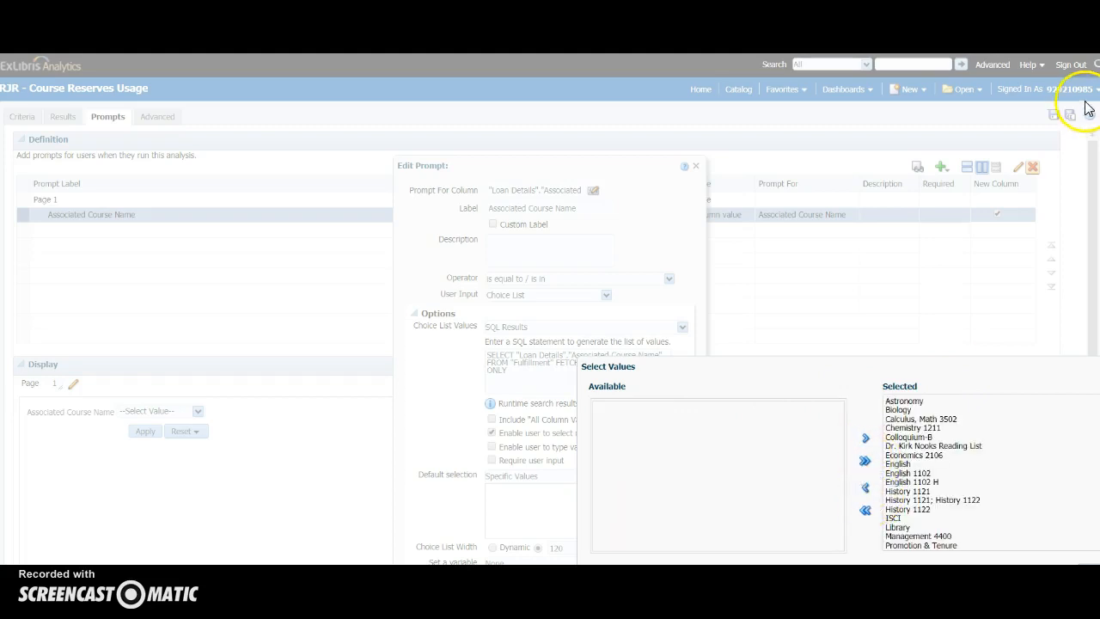
Step: Reduce the browser zoom and confirm the selected course names as the prompt's default values
key(alt+f)
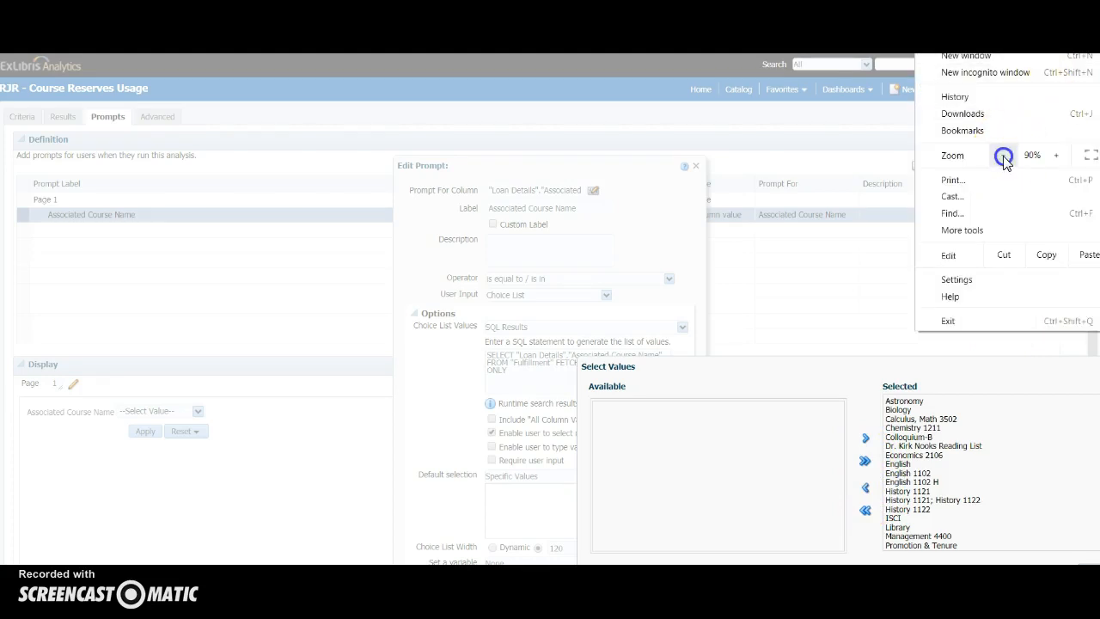
click(1002, 155)
click(982, 518)
click(981, 519)
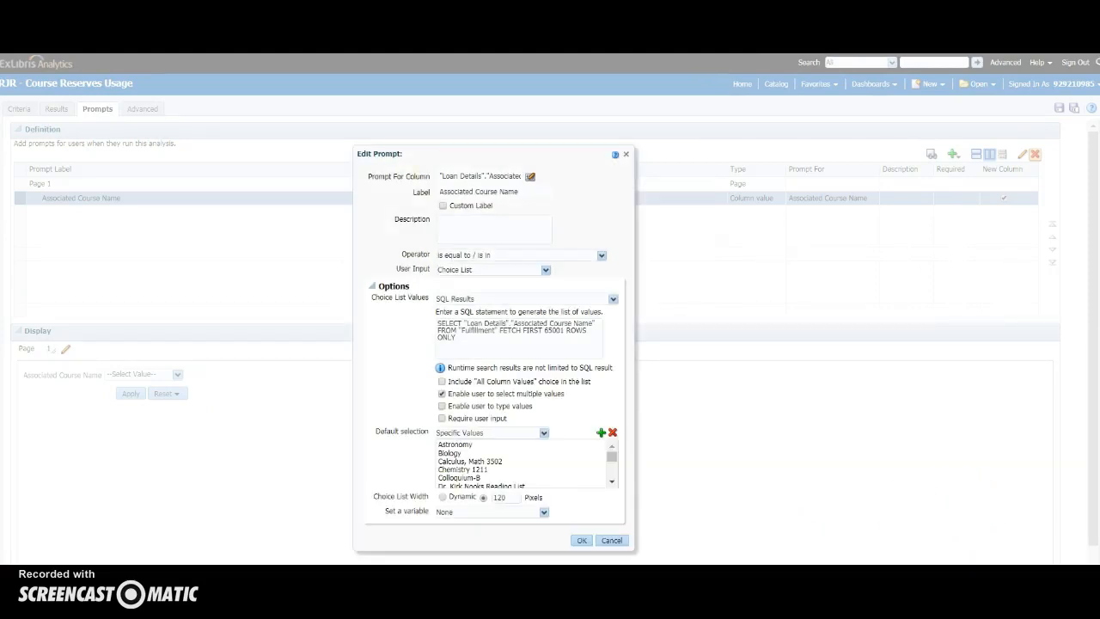
Step: Disallow multiple selection and allow typed values in the Associated Course Name prompt, and save over RJR - Course Reserves Usage
click(442, 394)
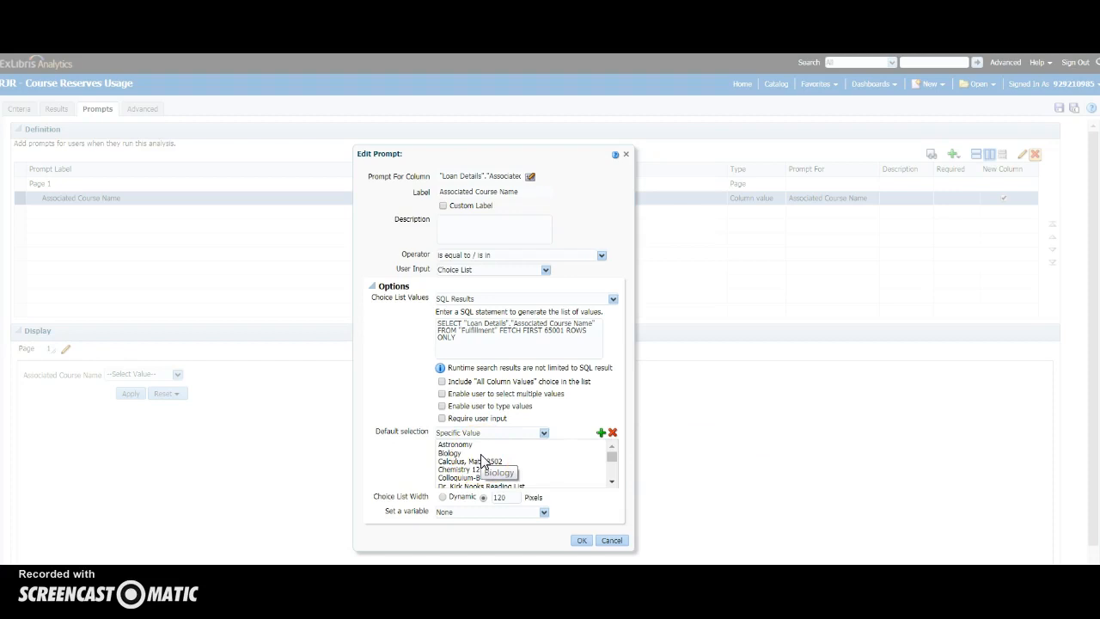
click(442, 405)
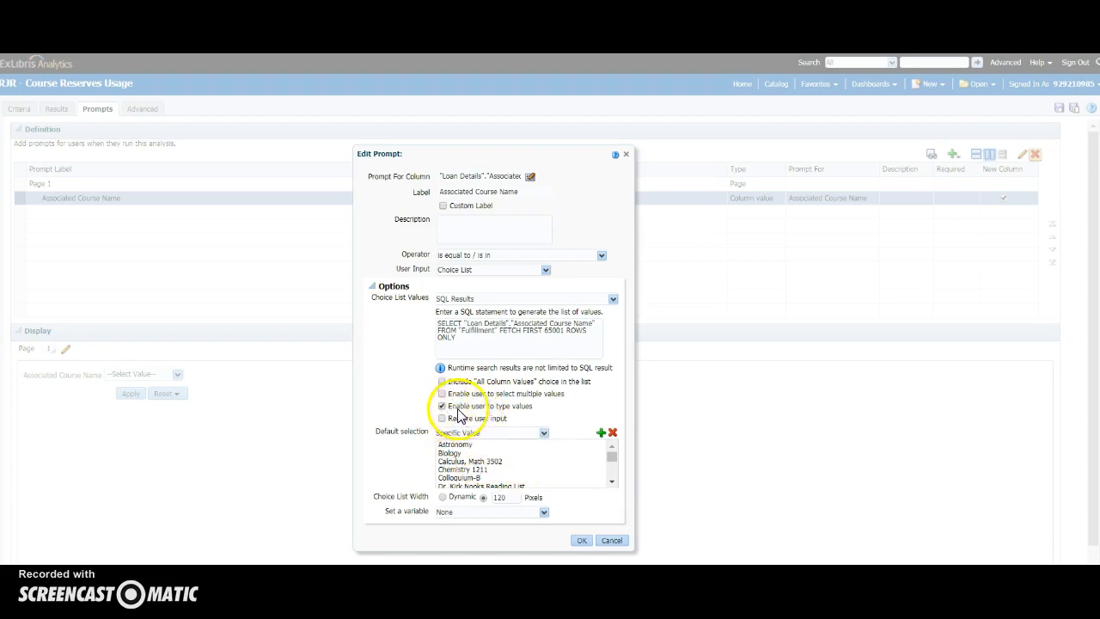
click(570, 542)
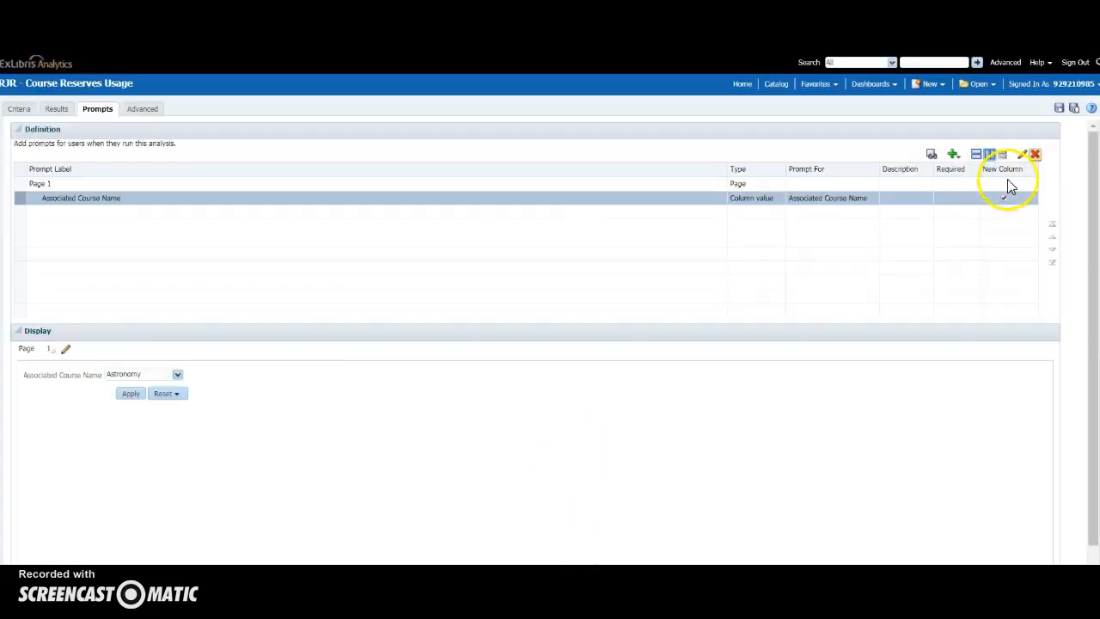
click(1074, 108)
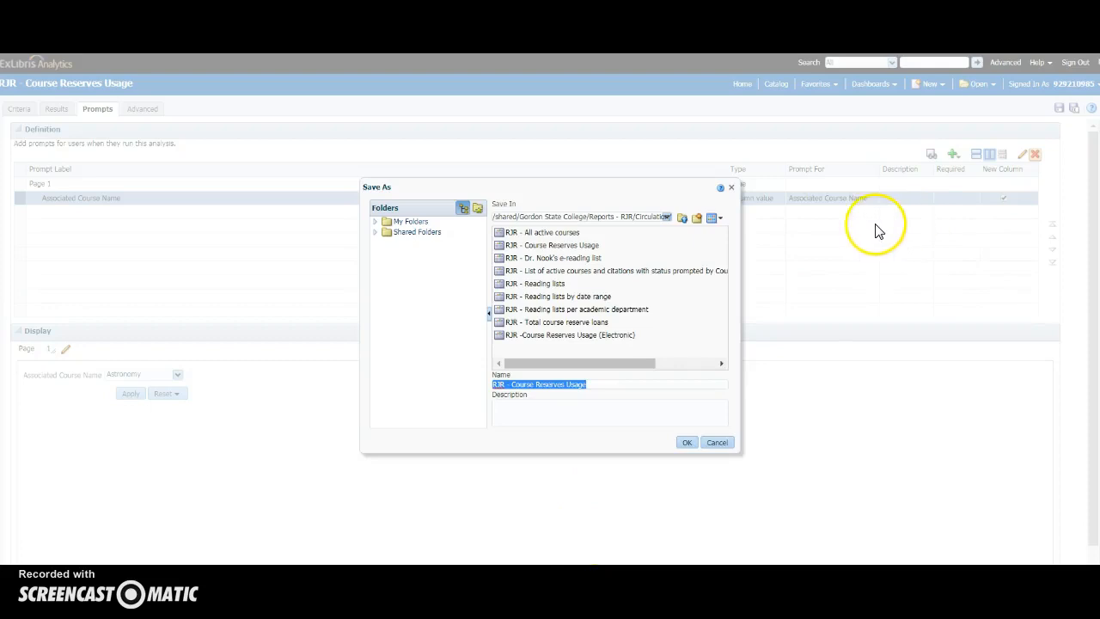
click(681, 442)
click(672, 343)
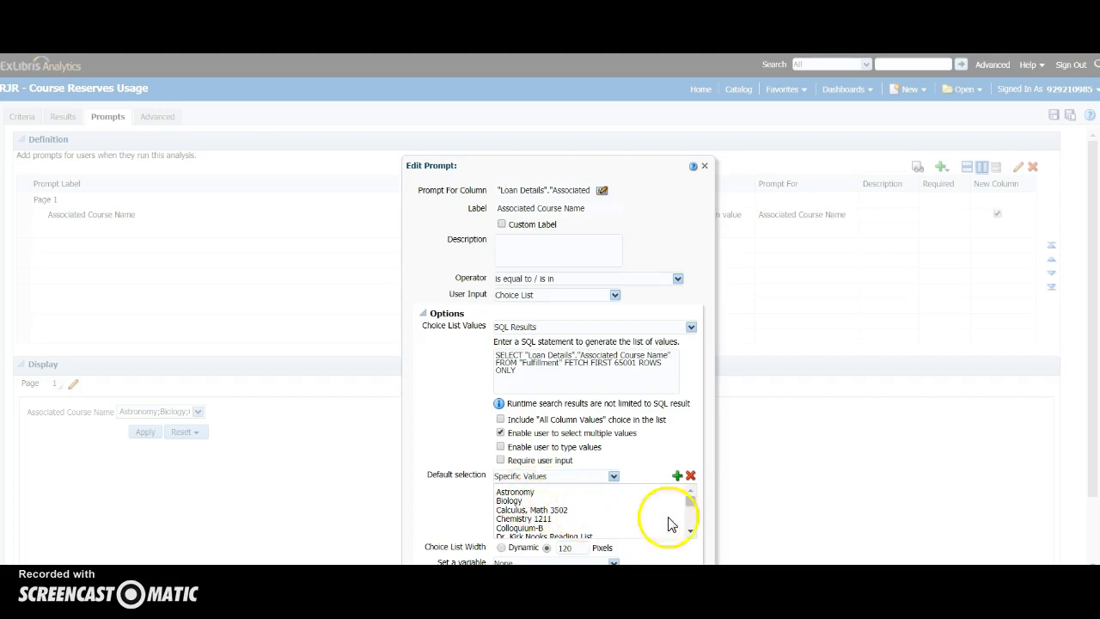
Step: Review the full list of default courses in the Associated Course Name prompt and apply the prompt settings
drag(690, 502, 690, 539)
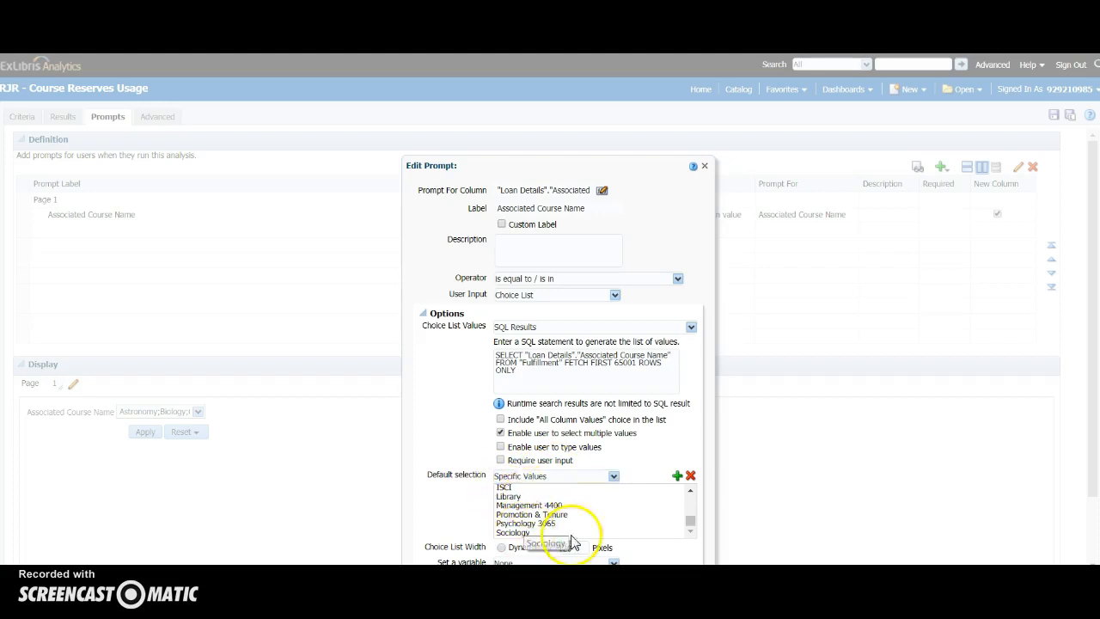
drag(690, 521, 694, 500)
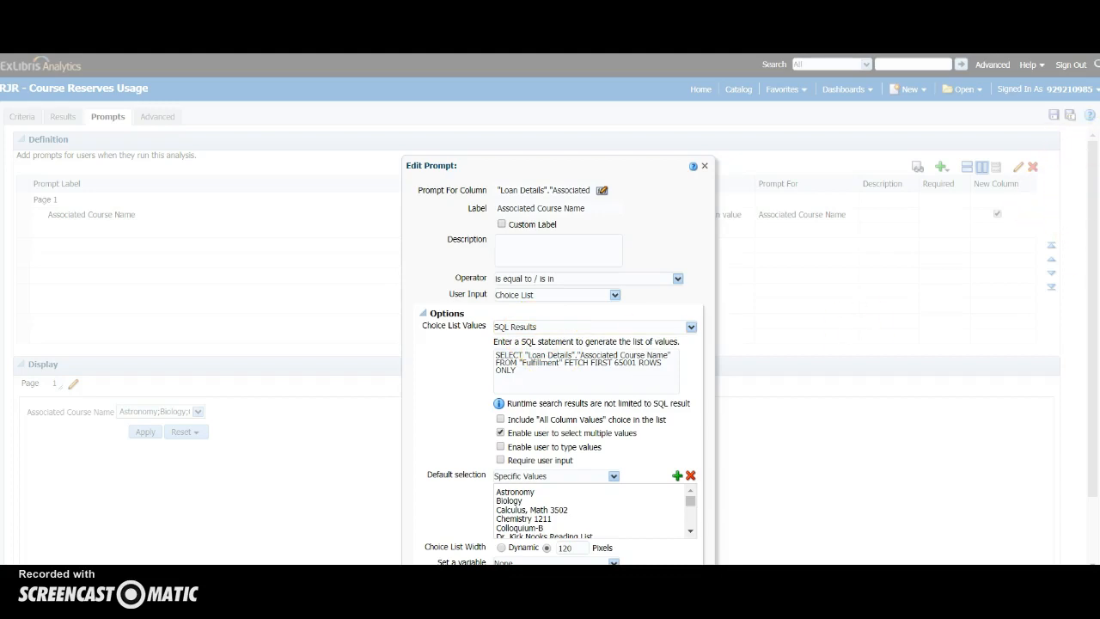
key(alt+f)
click(1005, 156)
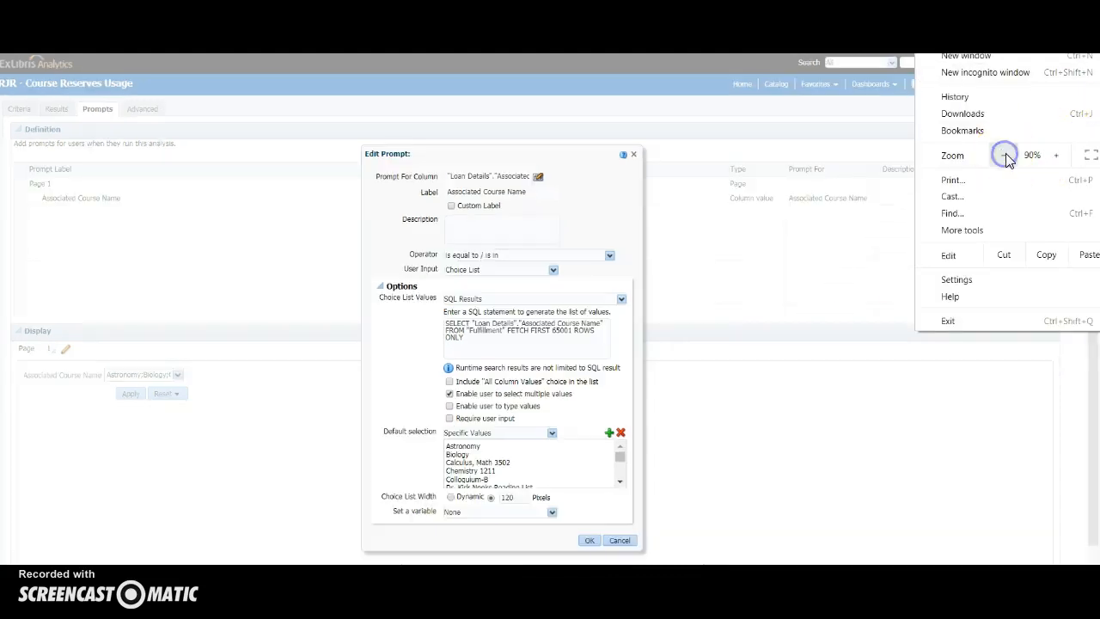
click(589, 540)
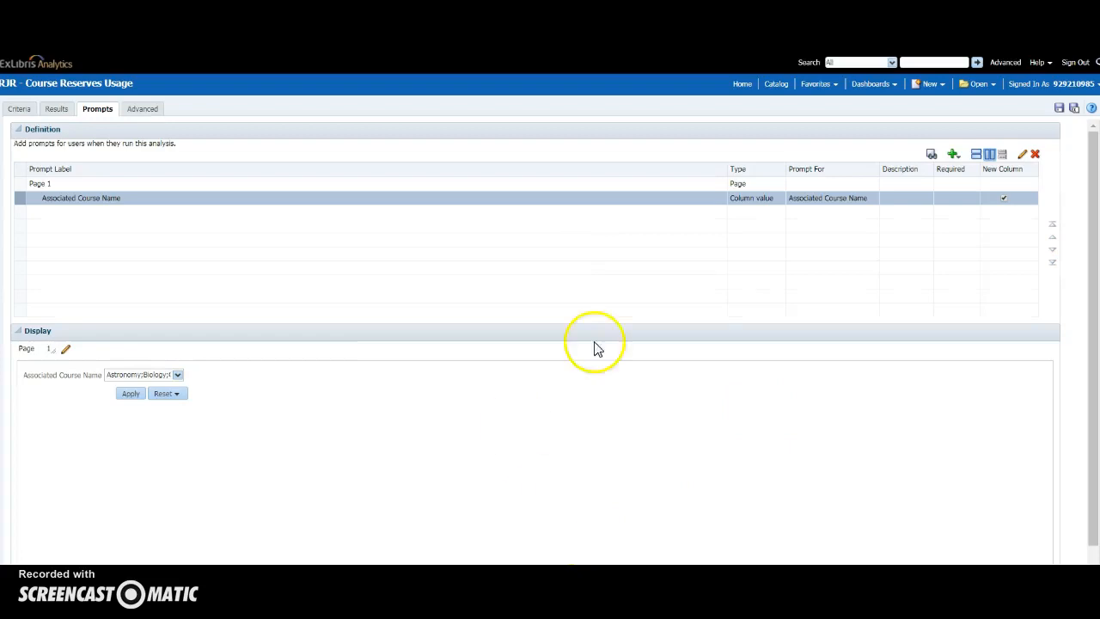
Step: Save the analysis under its existing name, overwriting RJR - Course Reserves Usage
click(1073, 109)
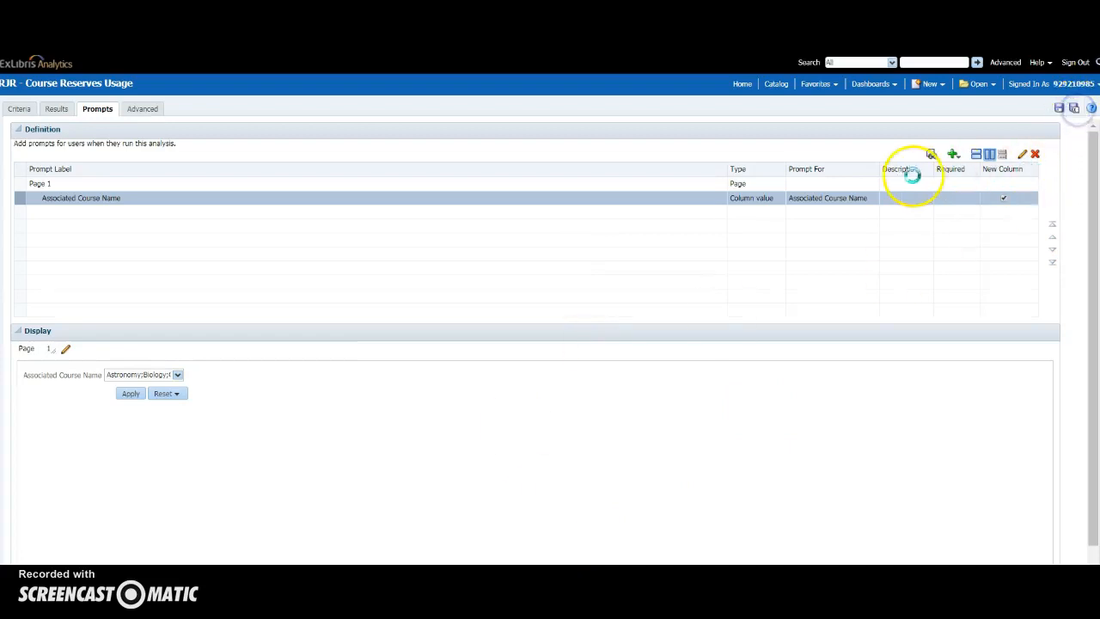
click(686, 442)
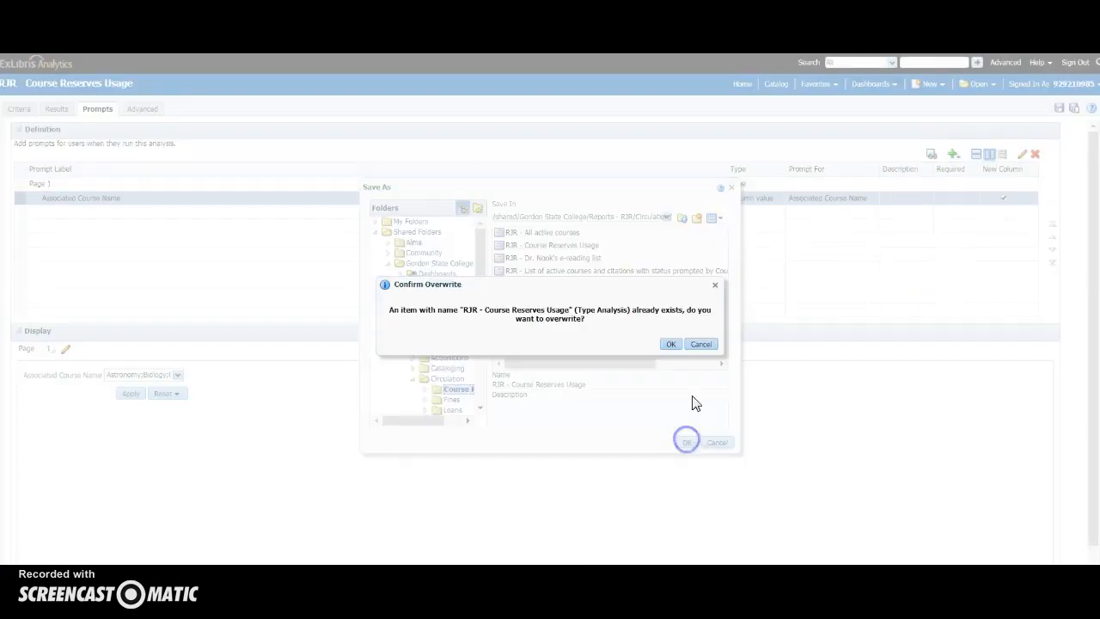
click(672, 344)
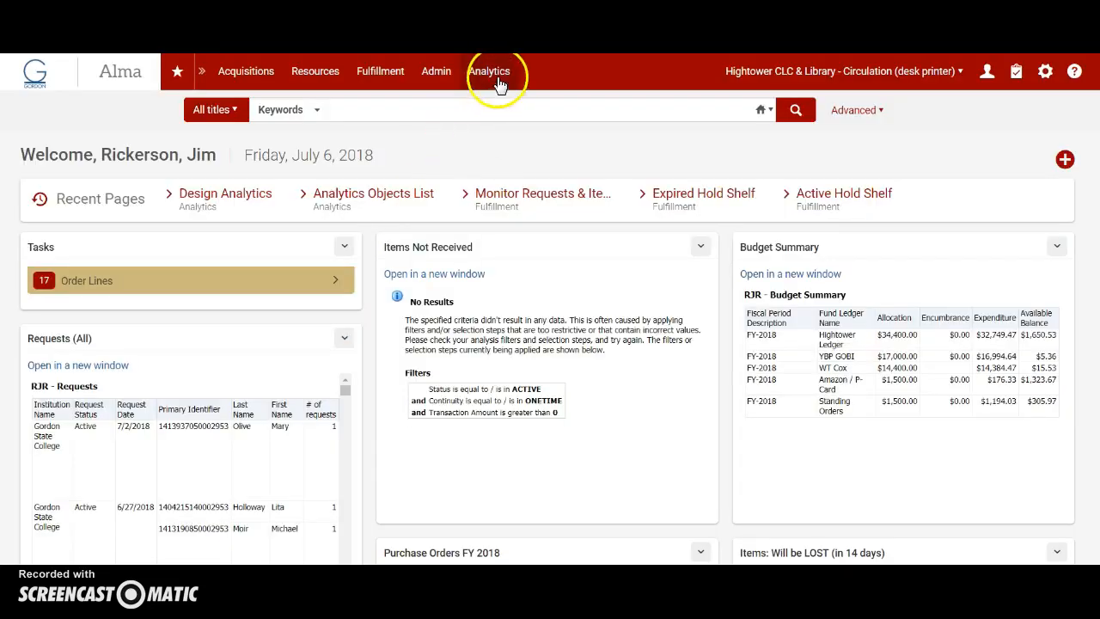
Step: Open the Course Reserves Usage report from Alma's Analytics list and enlarge its page to 110%
click(490, 72)
click(729, 358)
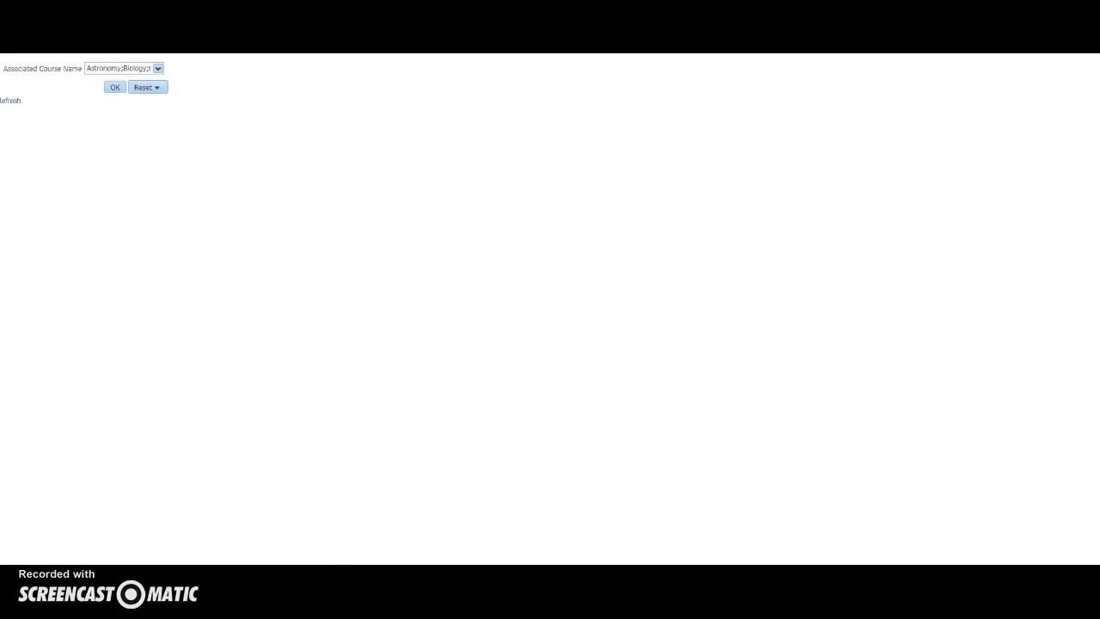
key(alt+f)
click(1055, 156)
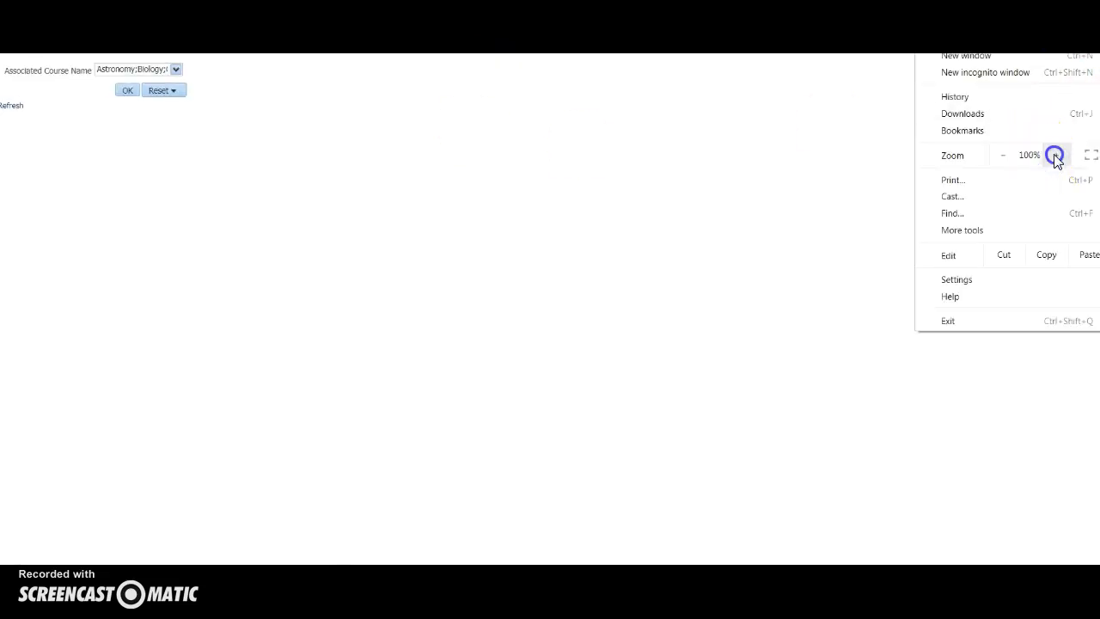
click(1055, 156)
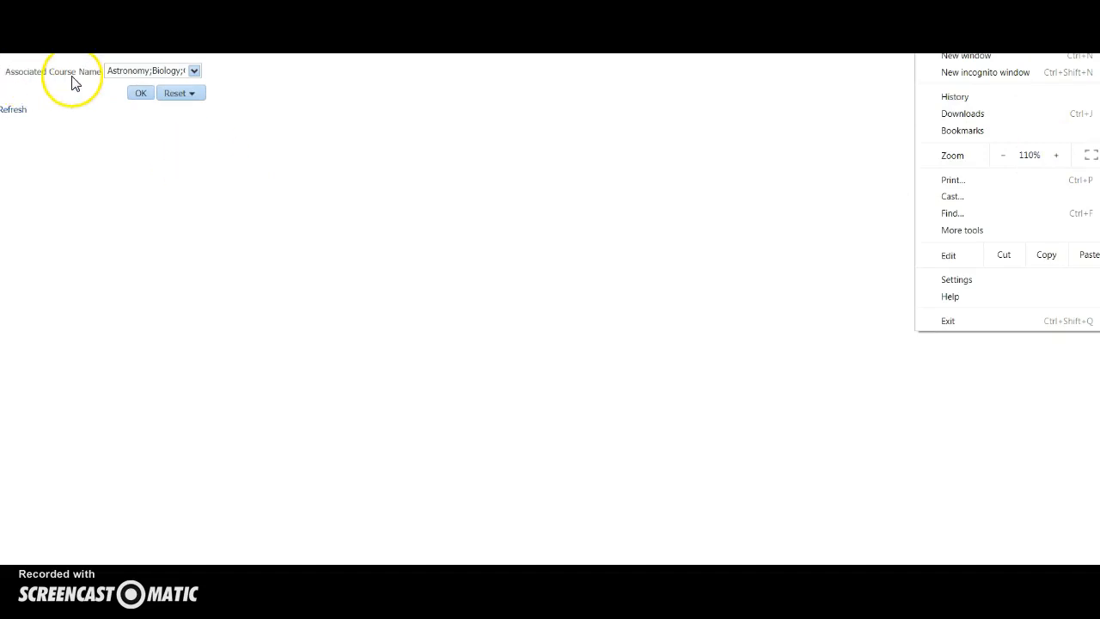
Step: Check the preselected courses in the Associated Course Name list, run the report with all of them, and review the loans by course
click(195, 72)
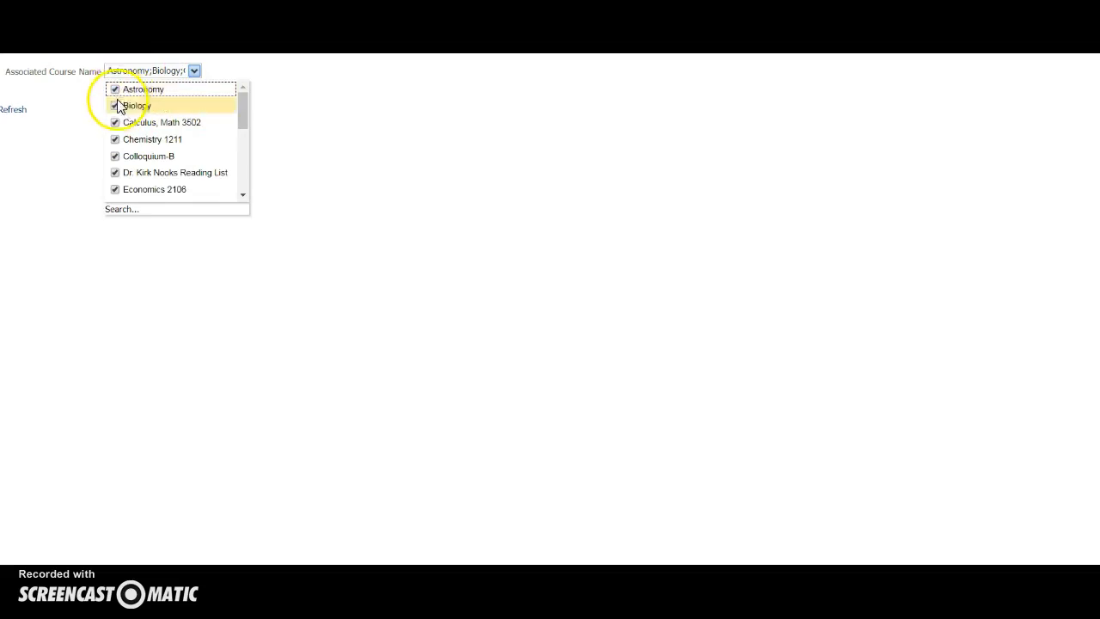
click(310, 145)
click(140, 93)
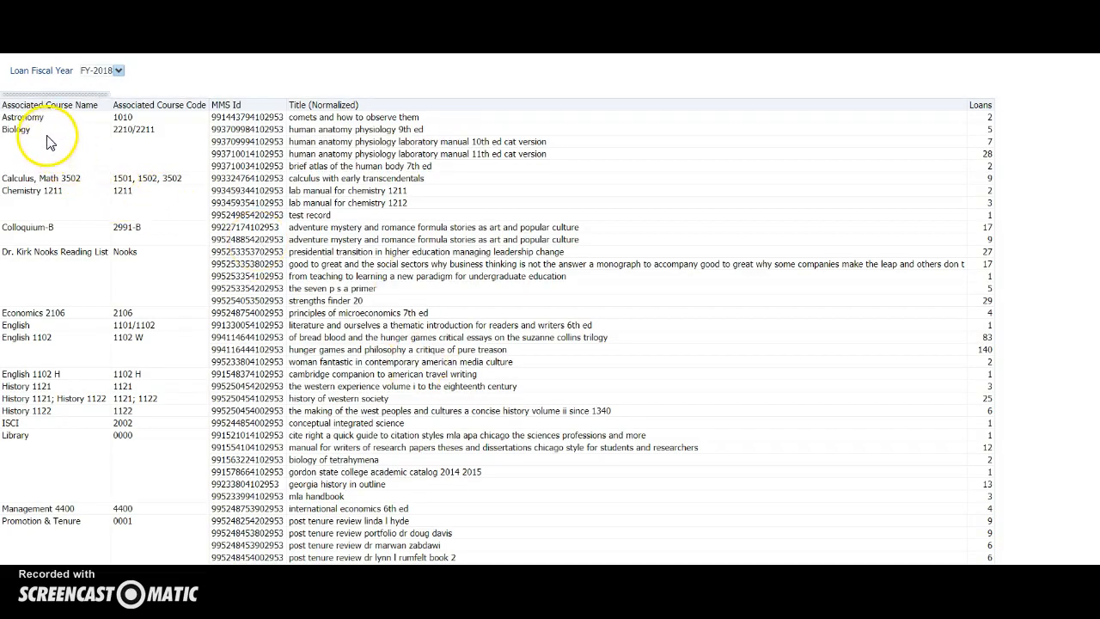
scroll(749, 355, down, 4)
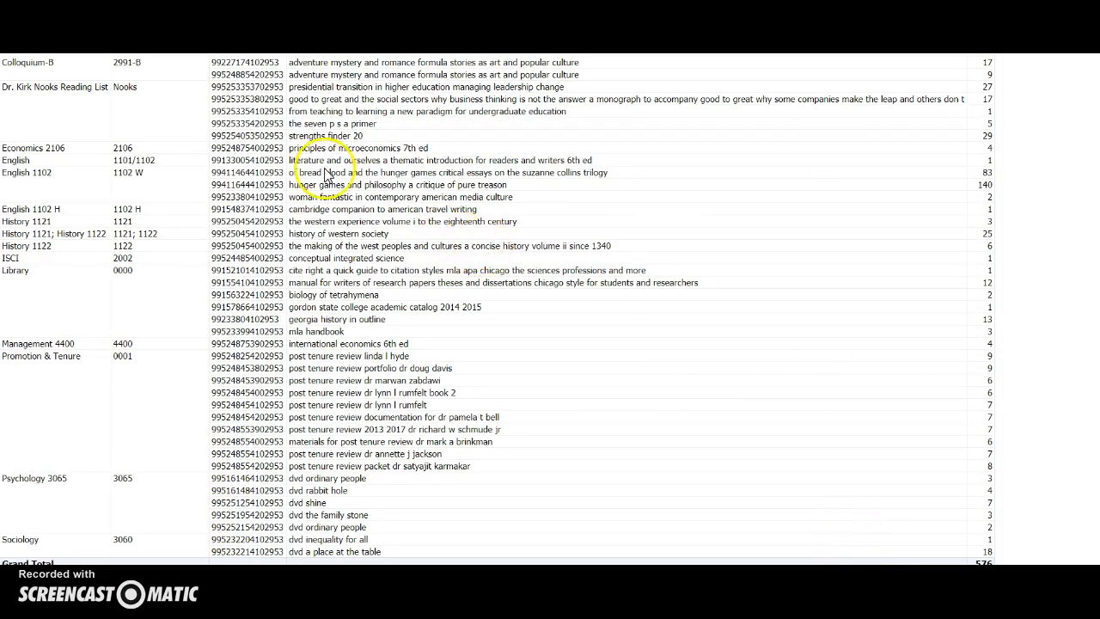
scroll(322, 172, up, 2)
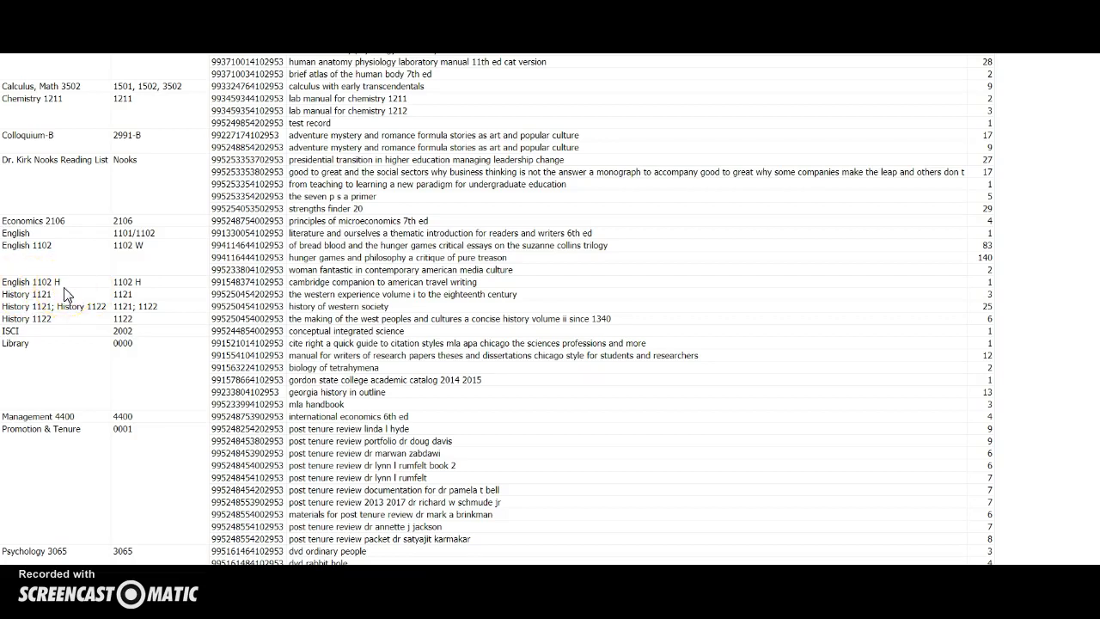
scroll(67, 295, up, 2)
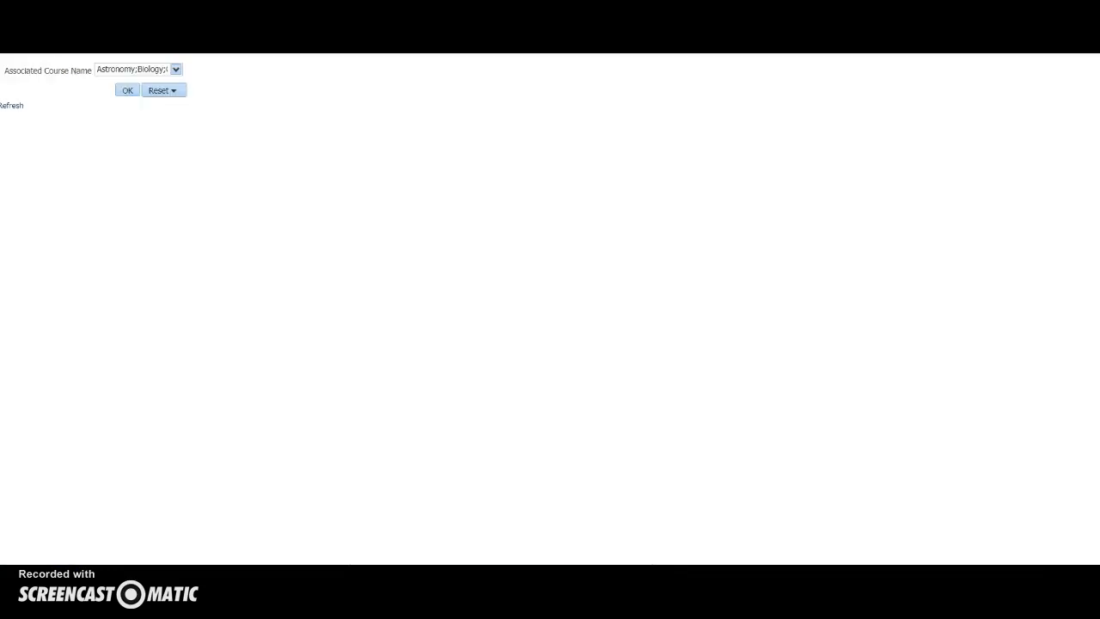
Step: Deselect every course except Biology in the Associated Course Name prompt and run the report
click(1088, 39)
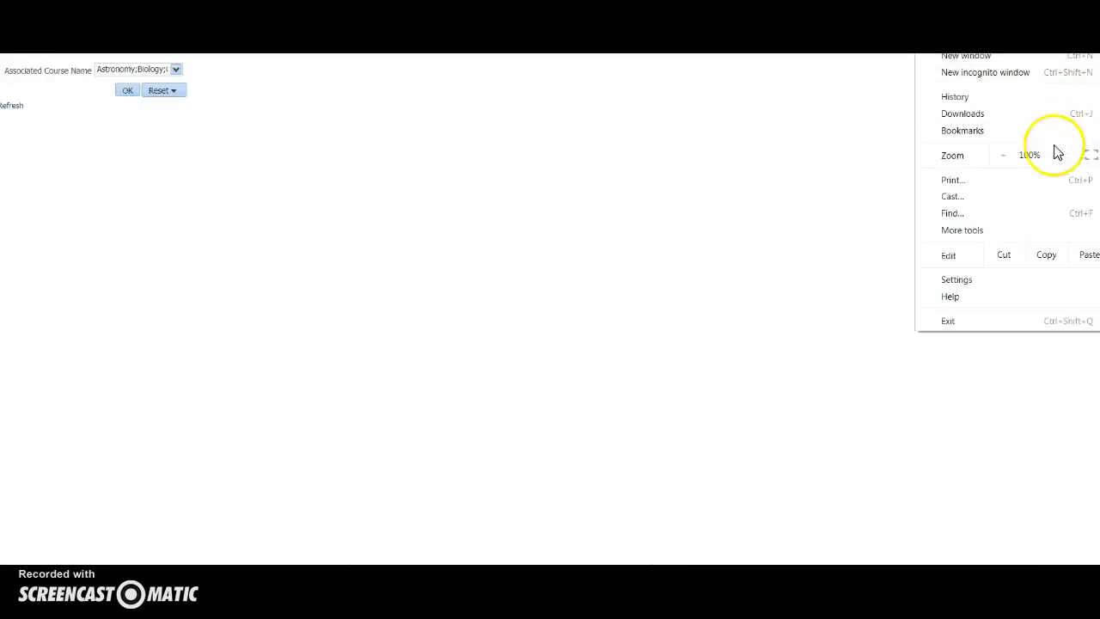
click(402, 154)
click(176, 70)
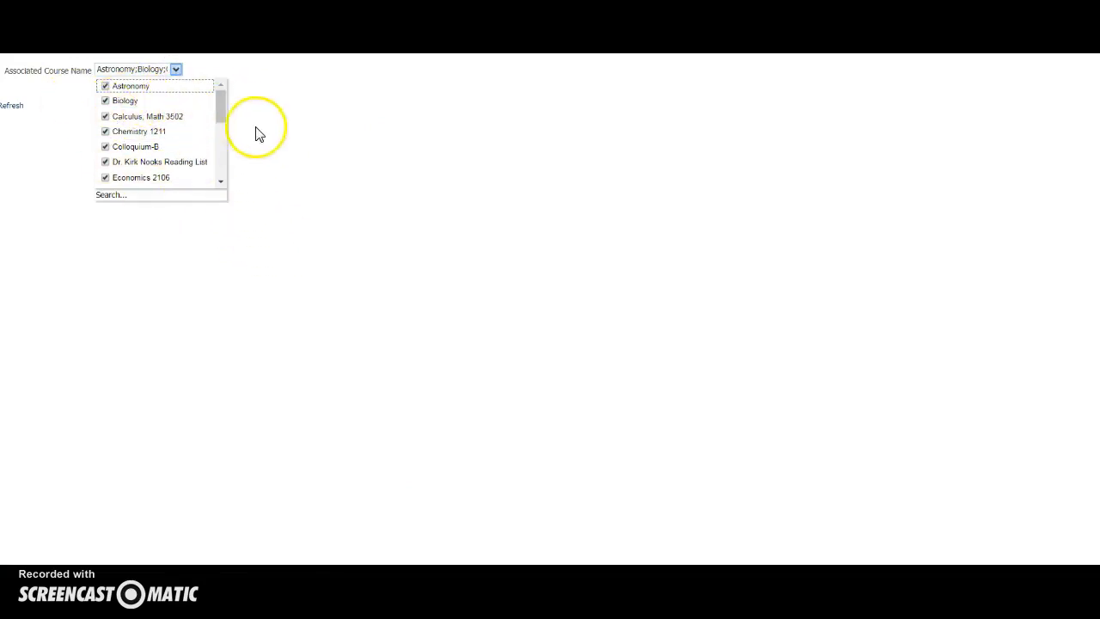
click(106, 88)
click(105, 117)
click(105, 133)
click(105, 148)
click(105, 163)
click(106, 177)
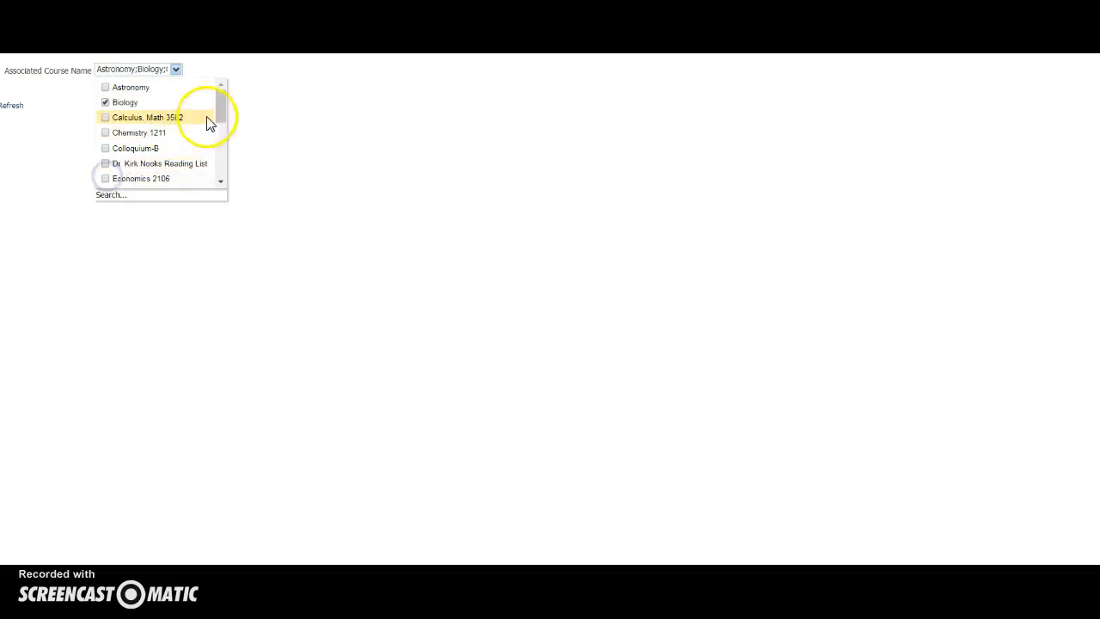
scroll(220, 117, down, 1)
click(106, 175)
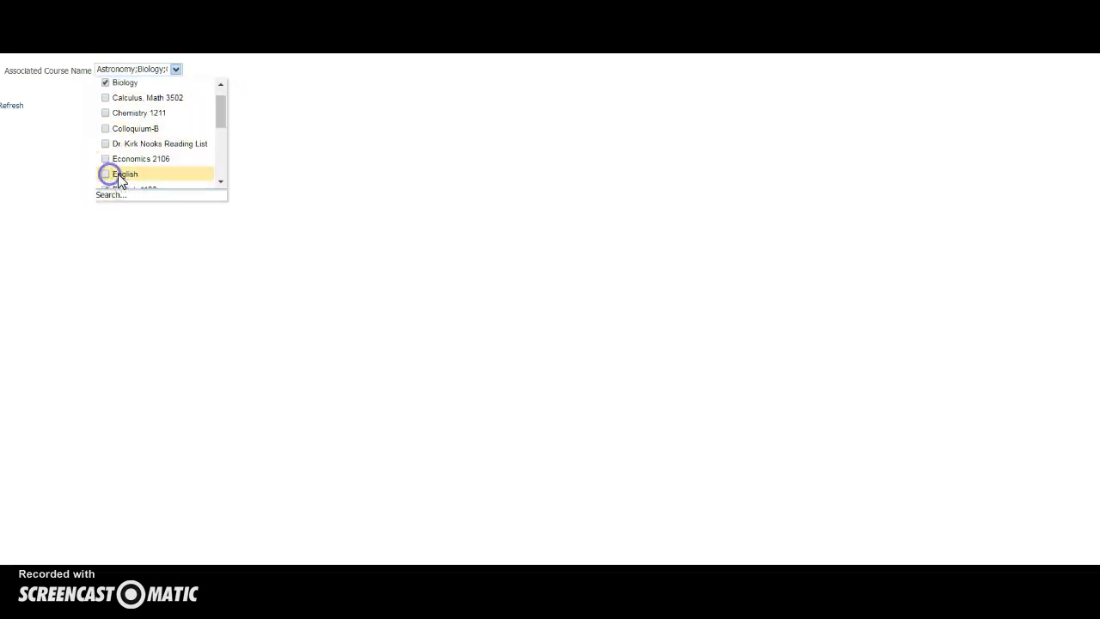
drag(217, 119, 216, 148)
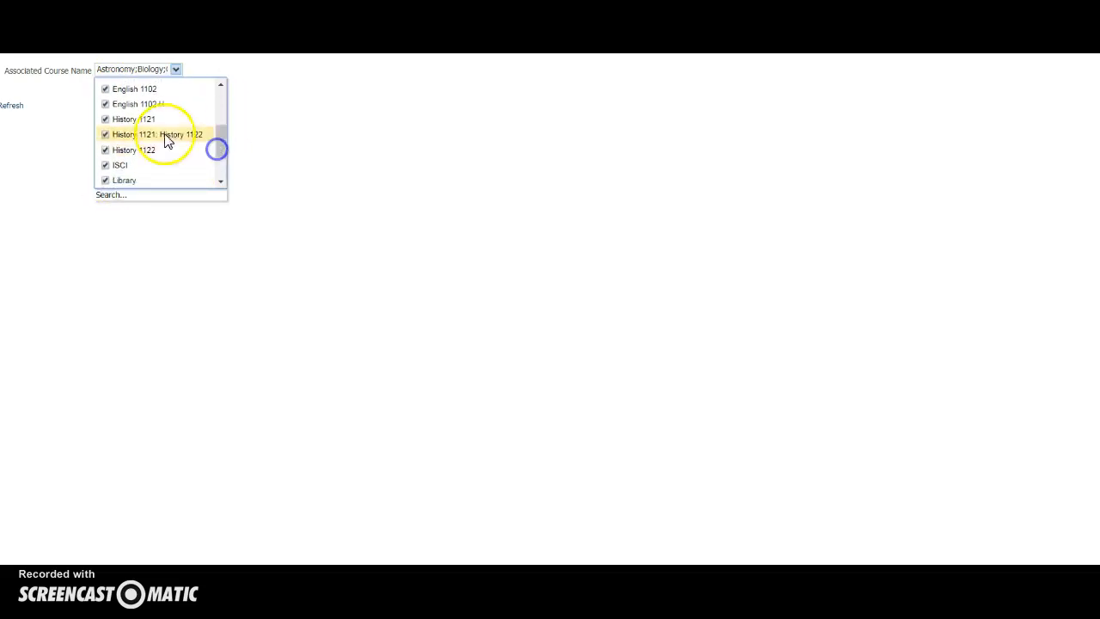
click(105, 88)
click(105, 104)
click(105, 119)
click(104, 134)
click(105, 149)
click(105, 164)
click(106, 180)
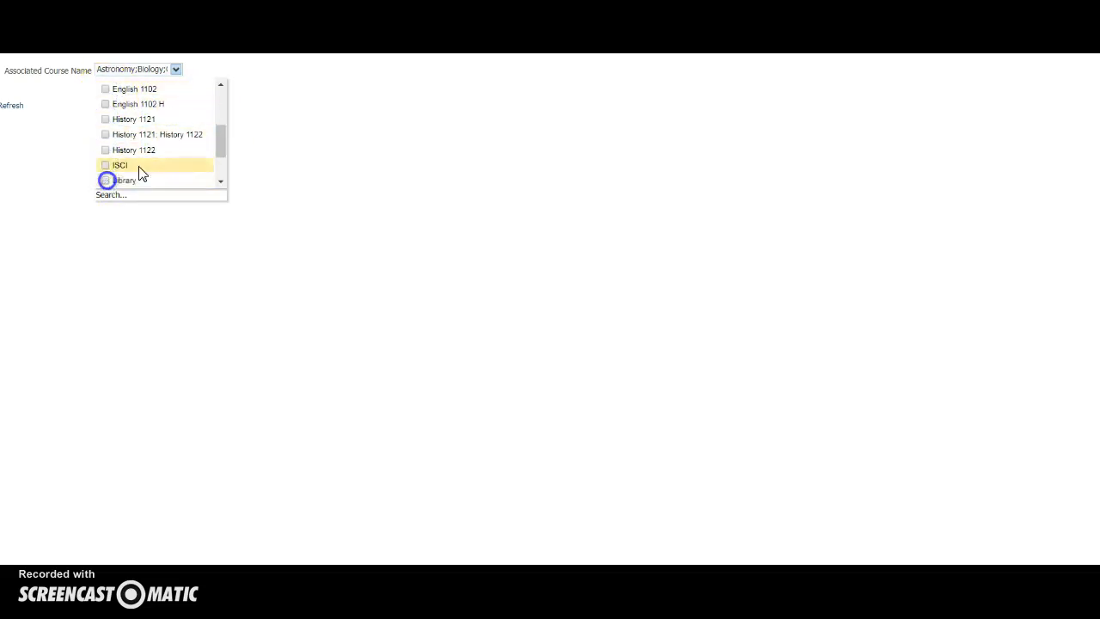
drag(218, 140, 219, 169)
click(106, 134)
click(104, 150)
click(105, 165)
click(105, 180)
drag(221, 172, 224, 103)
click(263, 159)
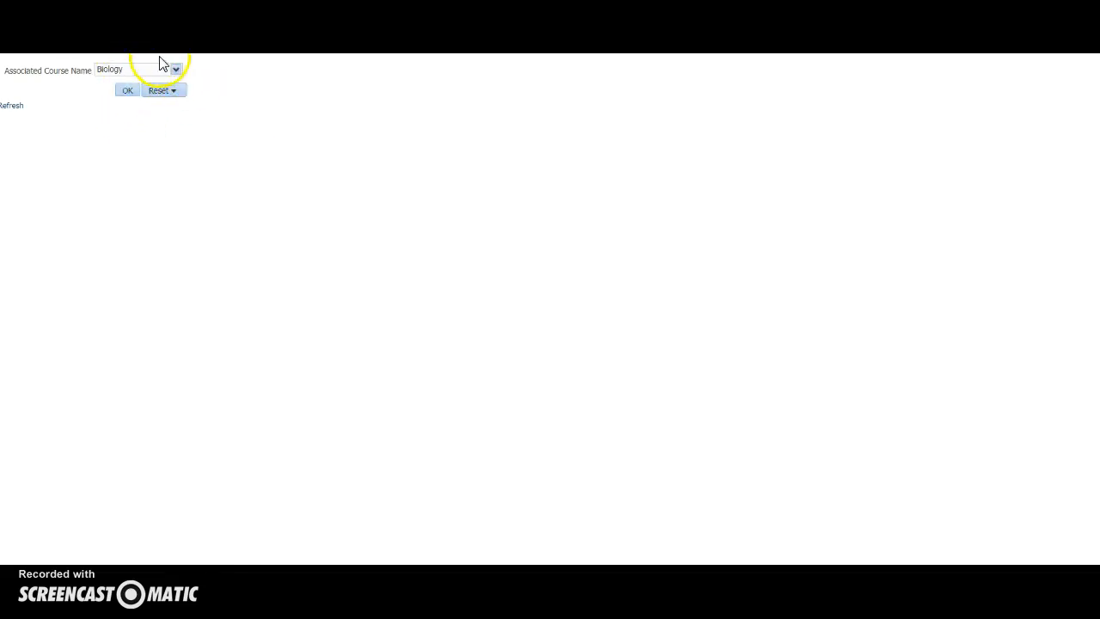
click(131, 93)
Step: Deselect Astronomy, Biology, Calculus, Math 3502, Chemistry 1211, Colloquium-B and Economics 2106 in the report's Associated Course Name list
click(175, 69)
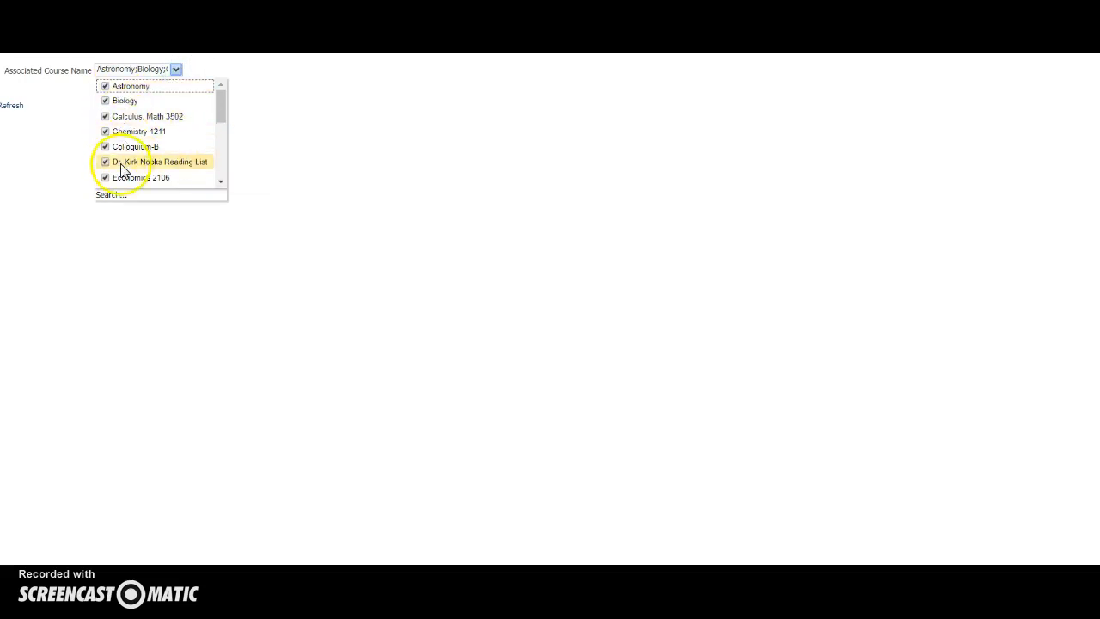
click(105, 177)
click(105, 146)
click(105, 130)
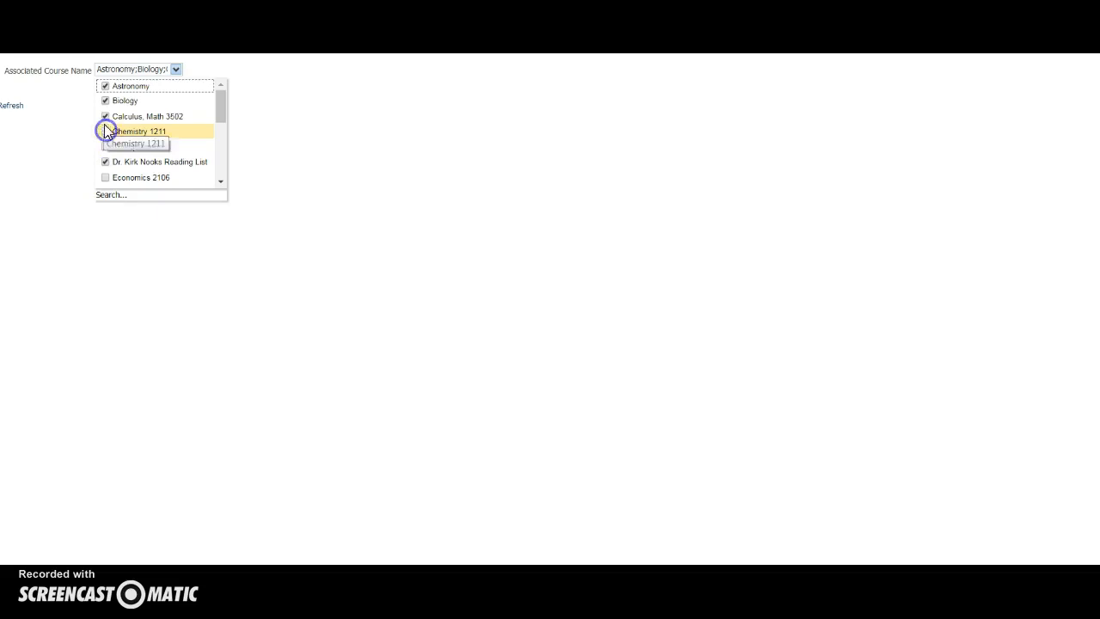
click(105, 116)
click(104, 100)
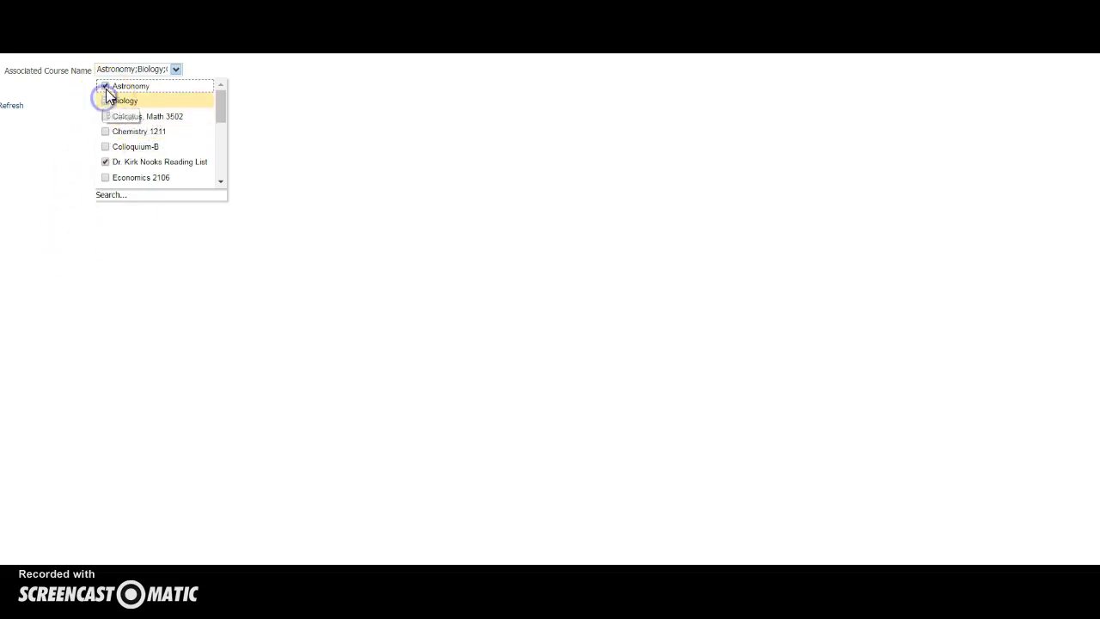
click(105, 85)
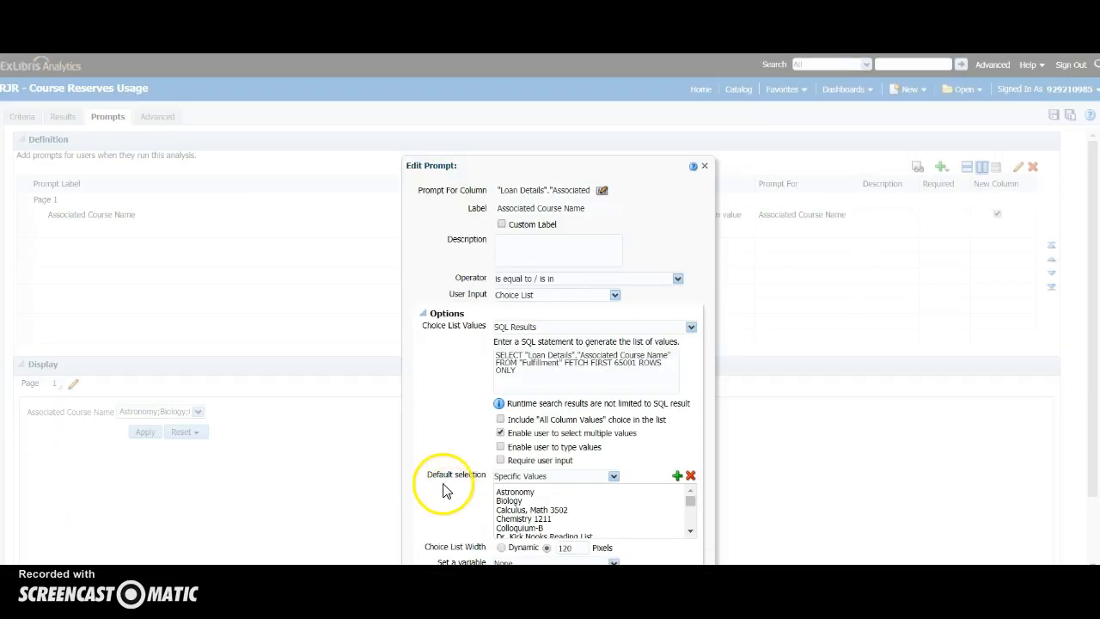
Step: Set the Associated Course Name prompt's default selection to None and apply the change
click(692, 476)
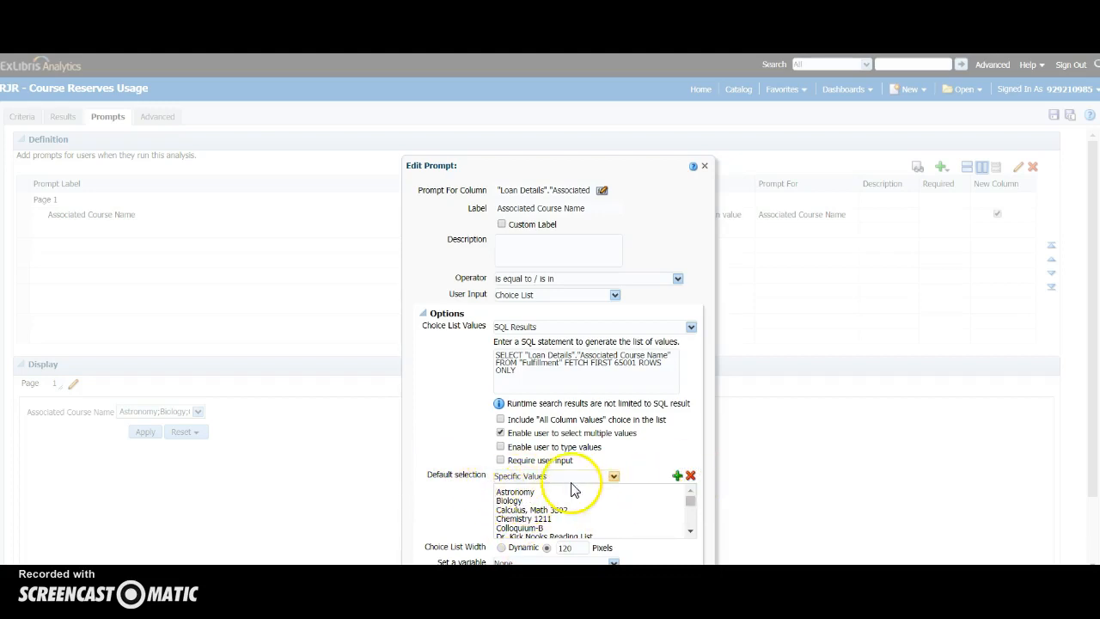
click(614, 476)
click(531, 489)
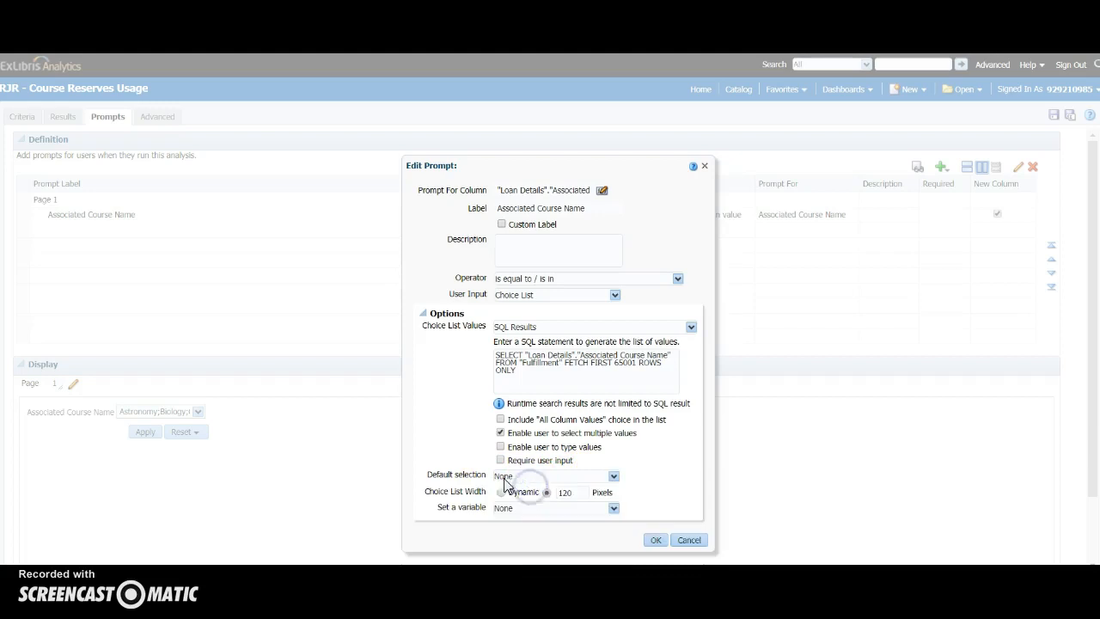
click(614, 476)
click(657, 541)
Step: Save the analysis with the revised prompt, replacing the existing RJR - Course Reserves Usage
click(1069, 114)
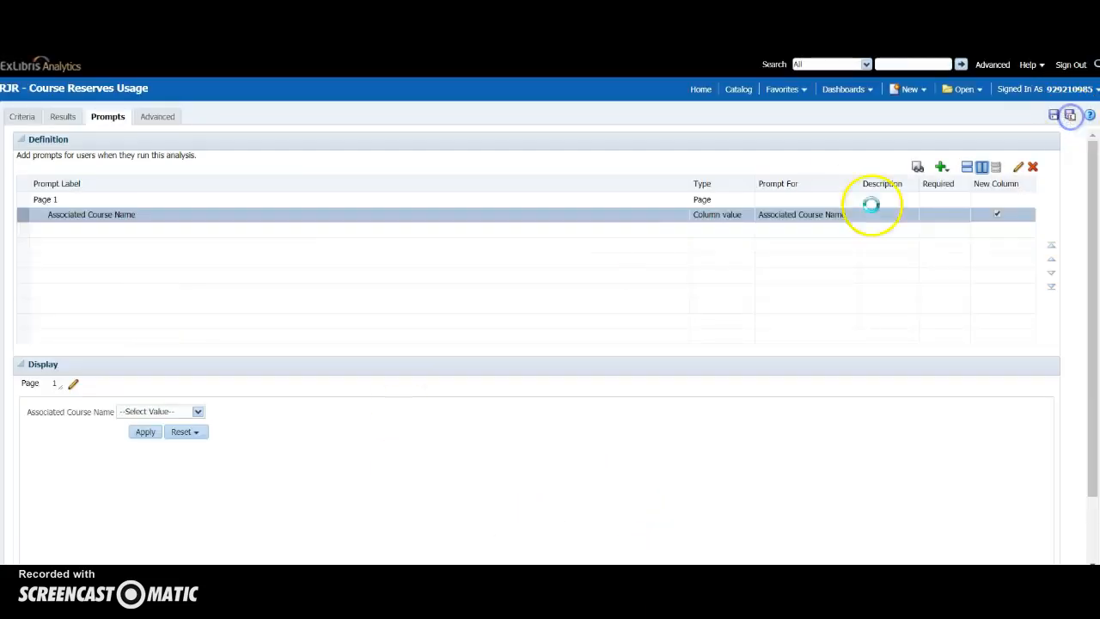
click(701, 456)
click(687, 347)
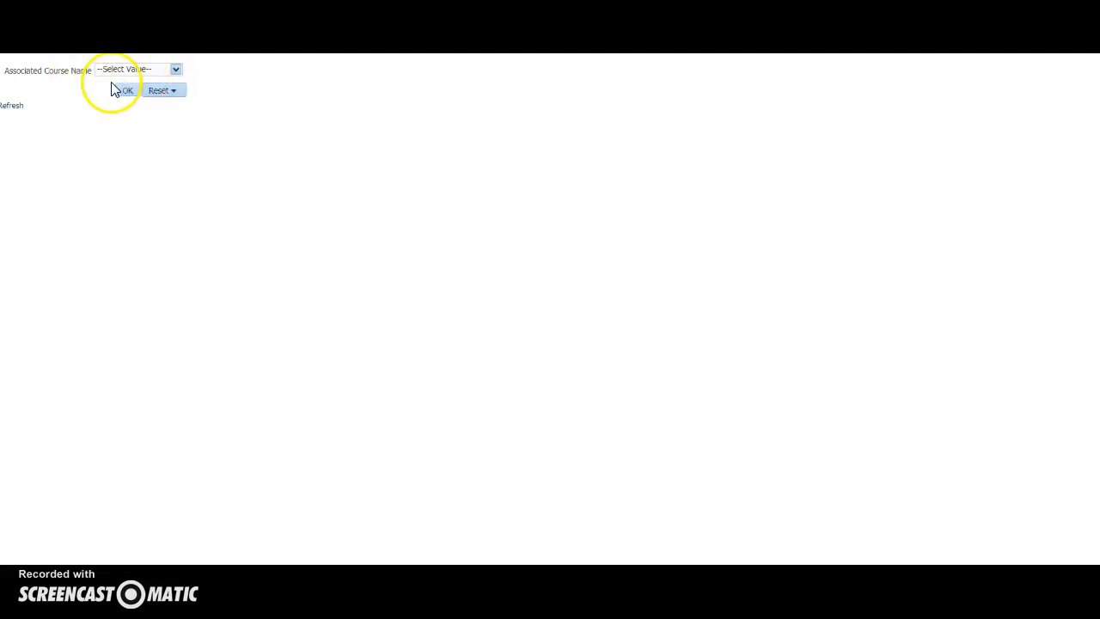
Step: Select Astronomy, Biology, Chemistry 1211 and Economics 2106 in the Associated Course Name prompt and run the report
click(175, 70)
click(114, 89)
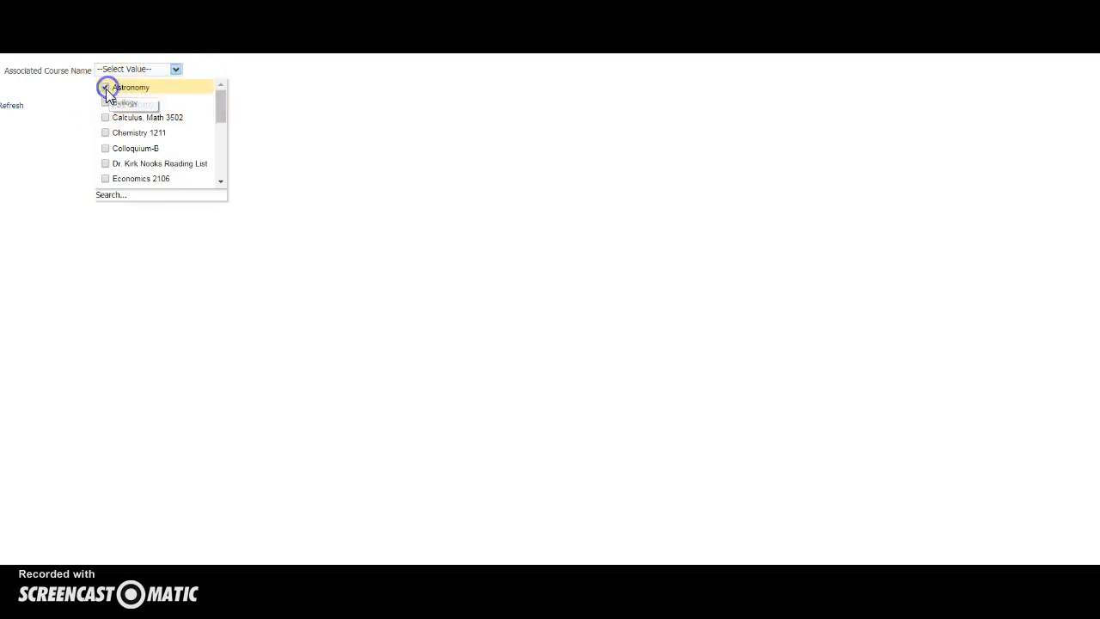
click(110, 103)
click(106, 132)
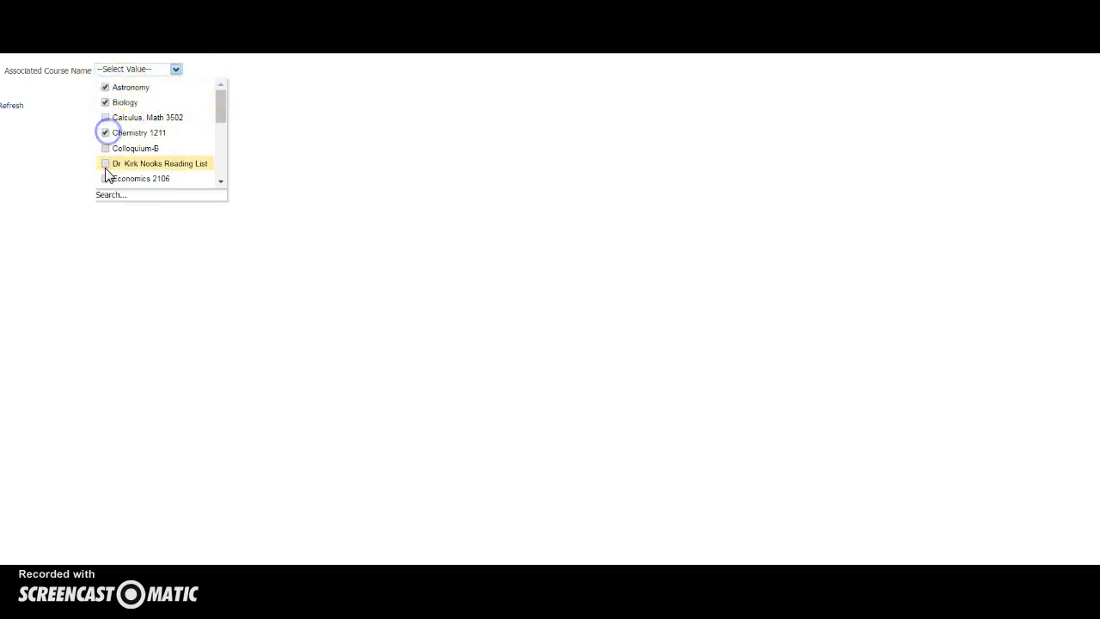
click(106, 179)
click(113, 257)
click(127, 90)
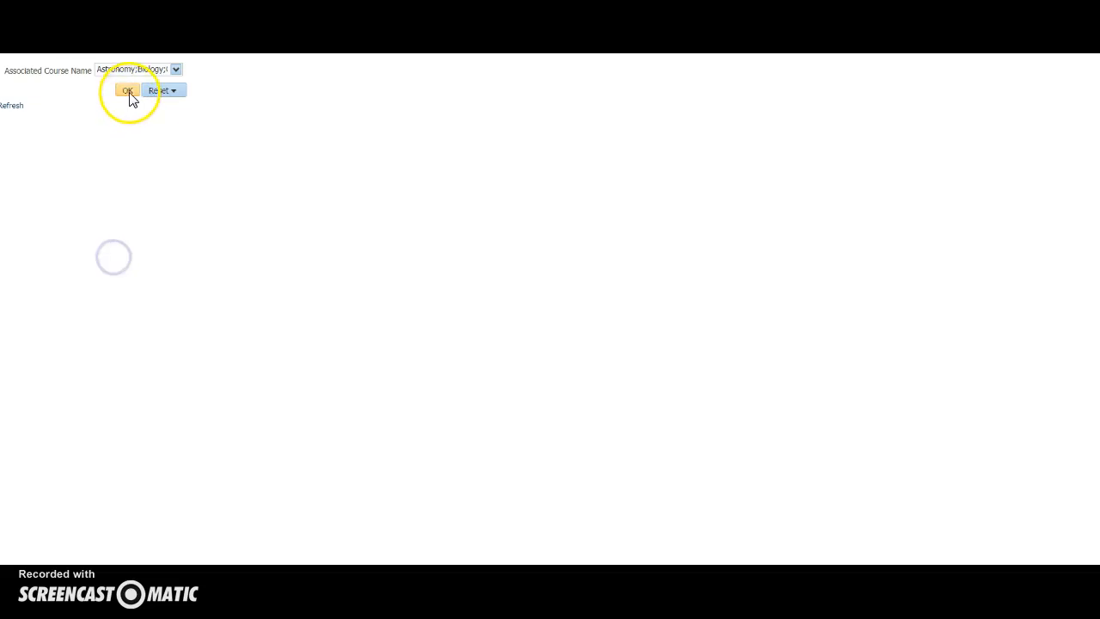